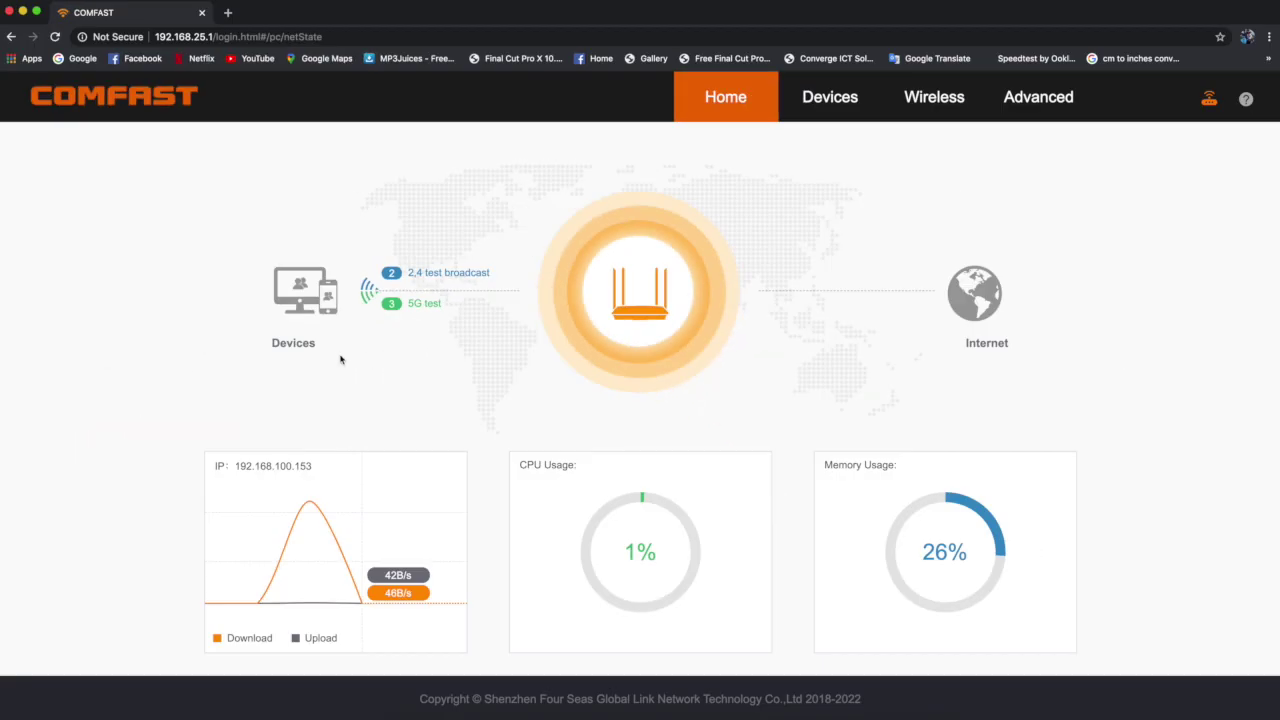
- Open the connected devices list and block network access for vivo-1820, iPhonel and Iphone-2
click(305, 311)
scroll(505, 316, down, 1)
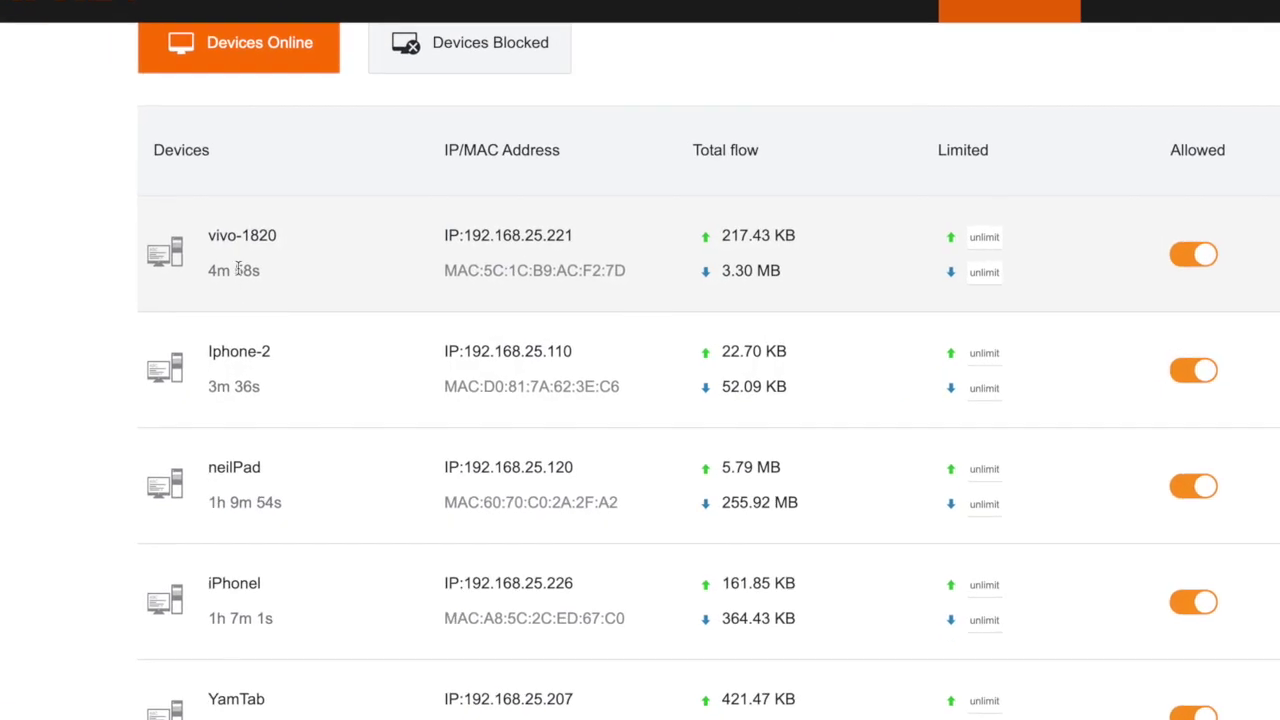
scroll(238, 266, down, 3)
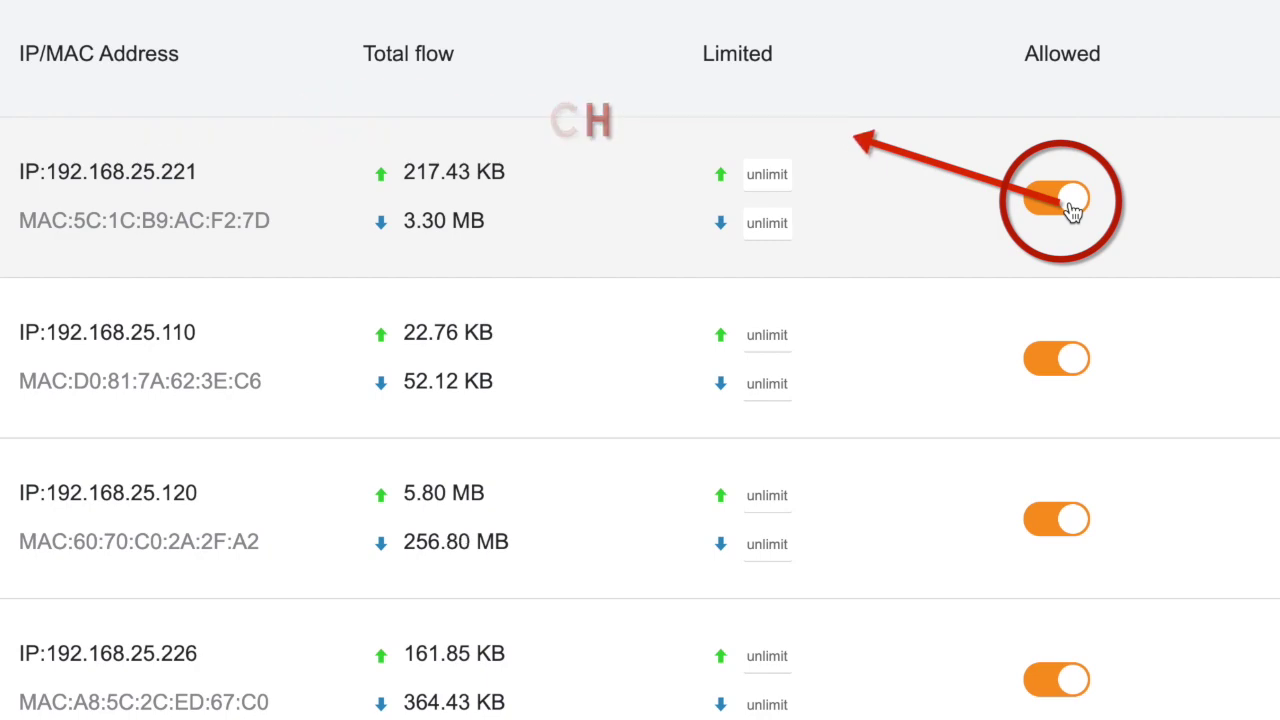
click(1072, 210)
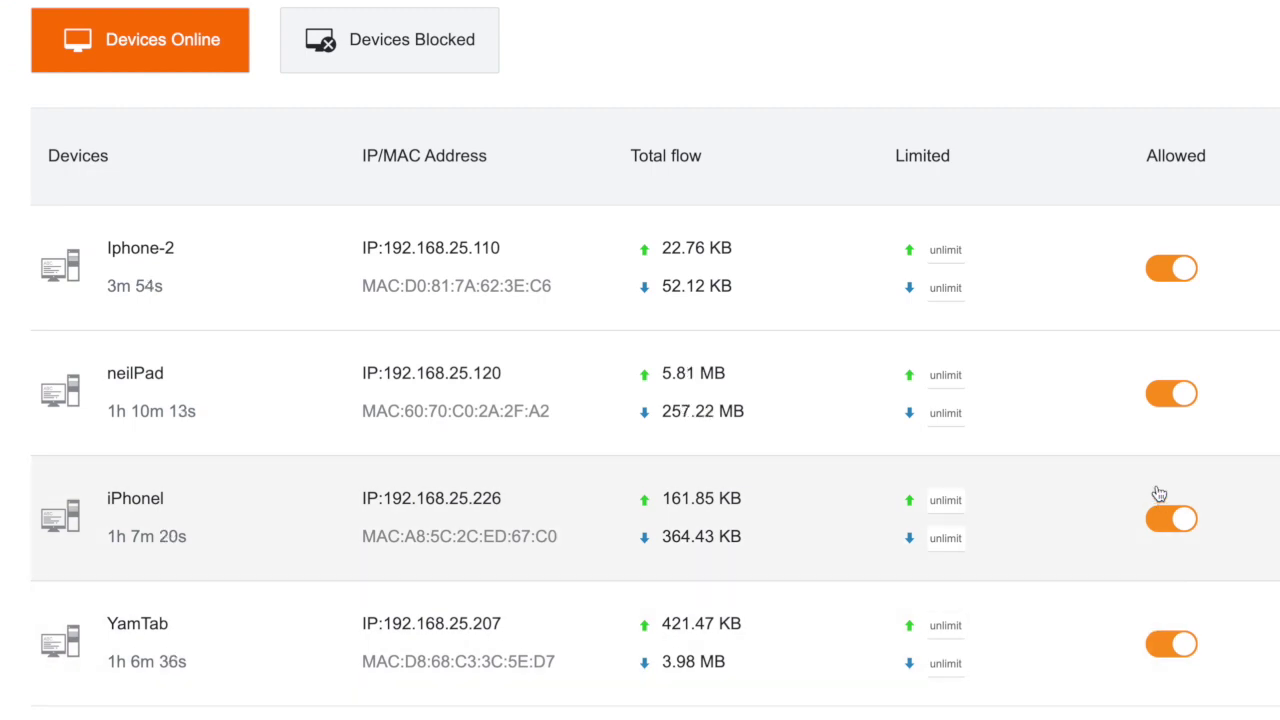
click(1180, 520)
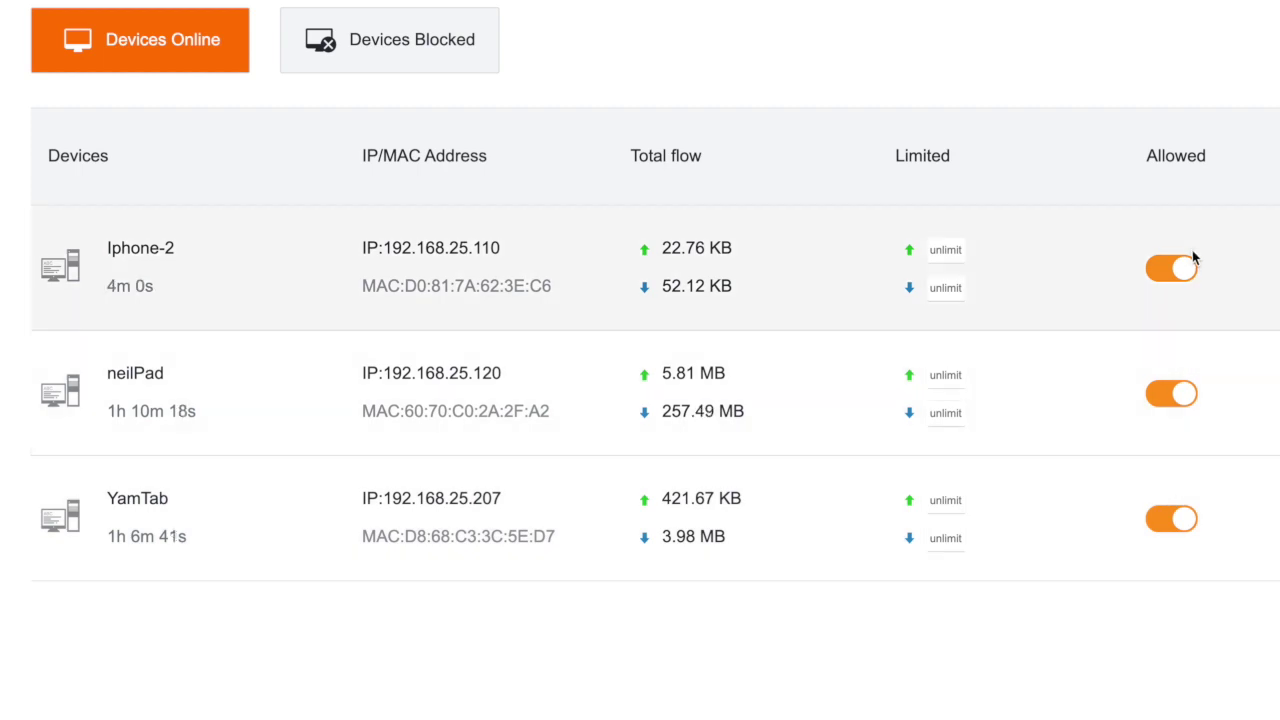
click(1180, 269)
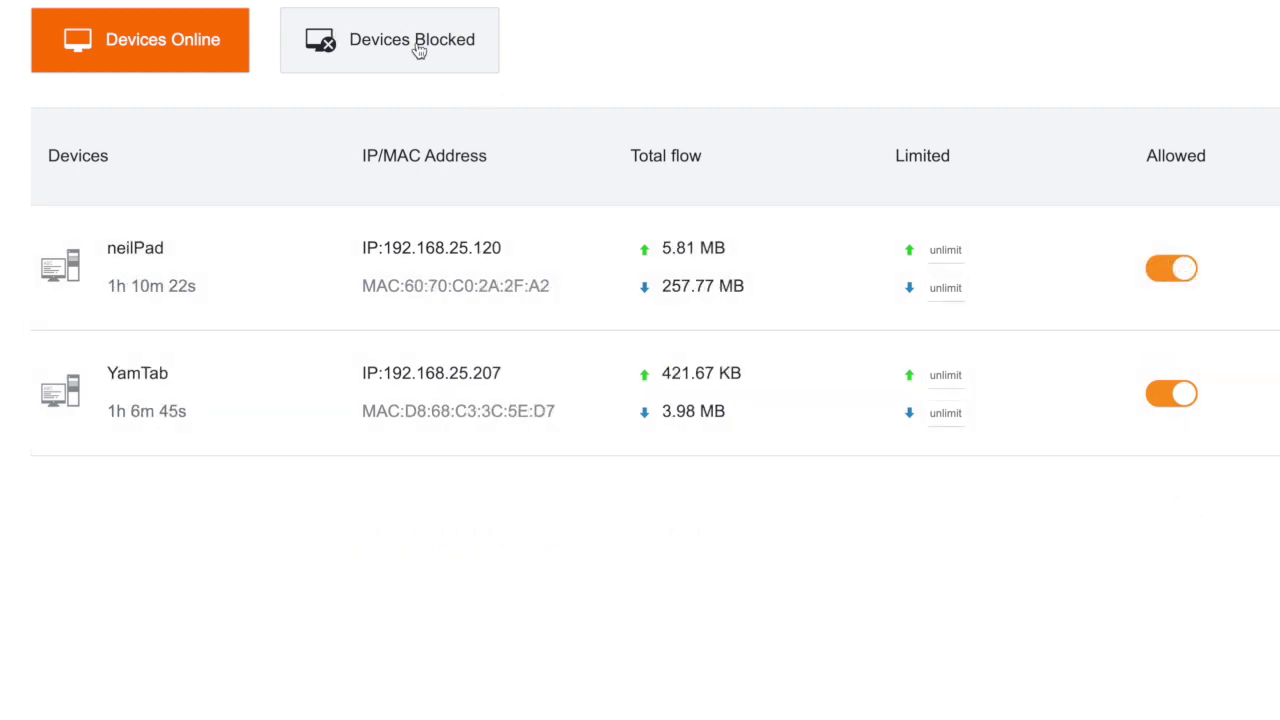
- Allow the blocked devices vivo-1820, iPhonel and Iphone-2 again and return to the list of online devices
click(419, 51)
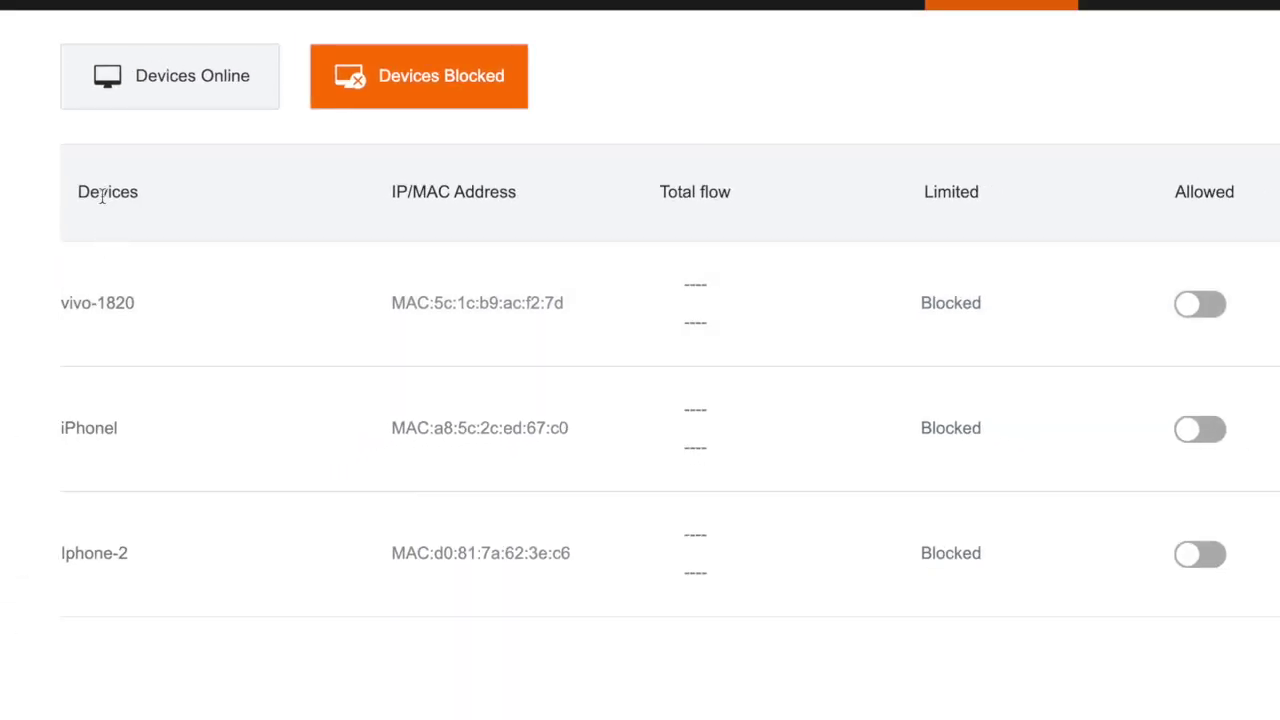
click(1193, 309)
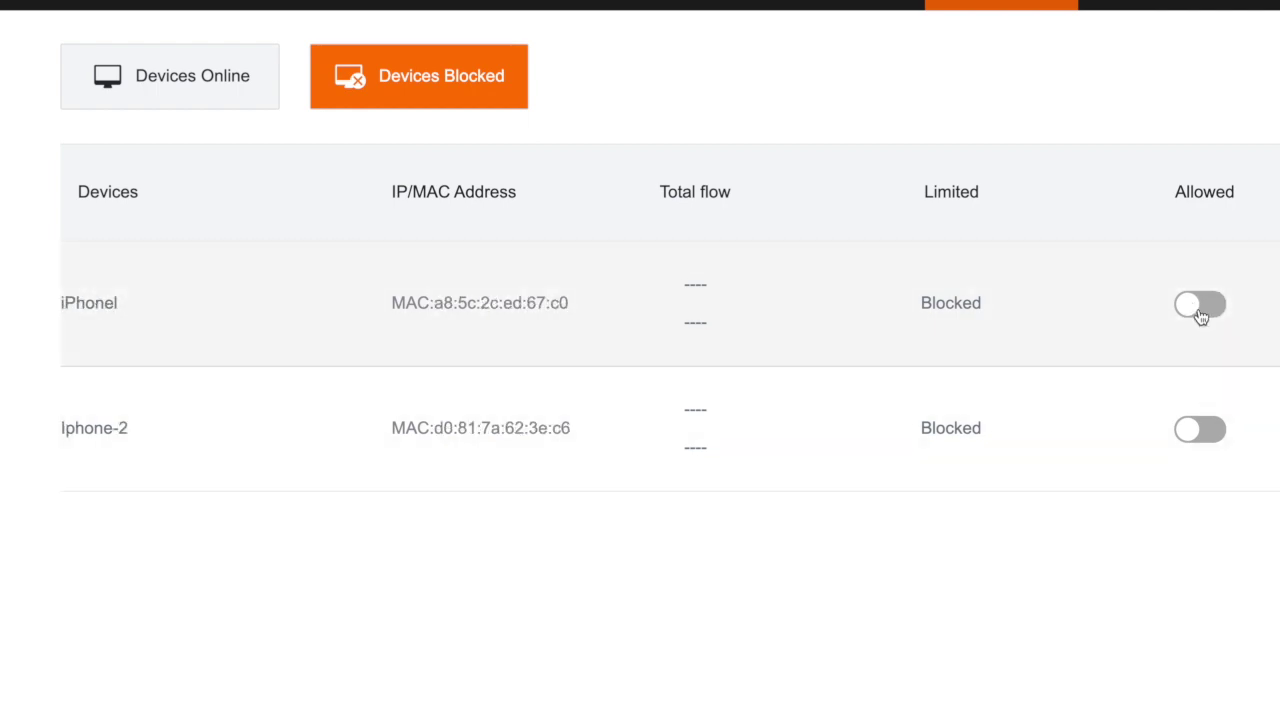
click(1200, 327)
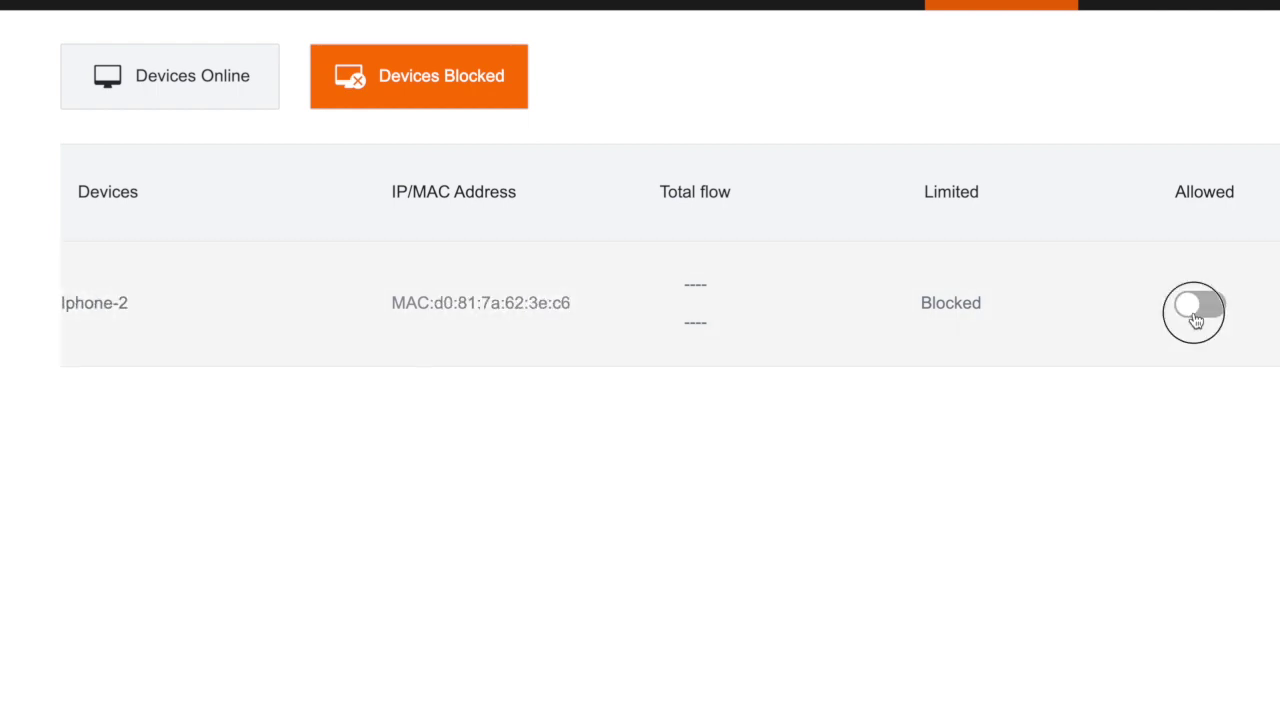
click(1196, 318)
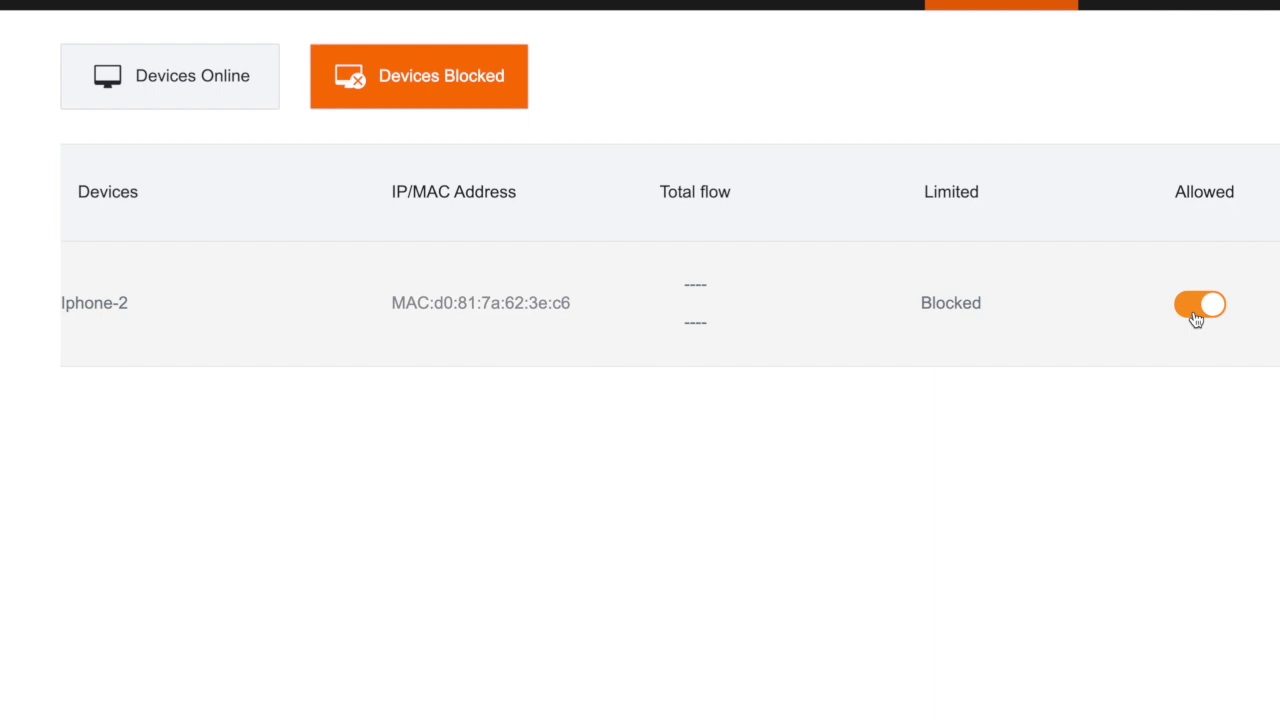
click(166, 77)
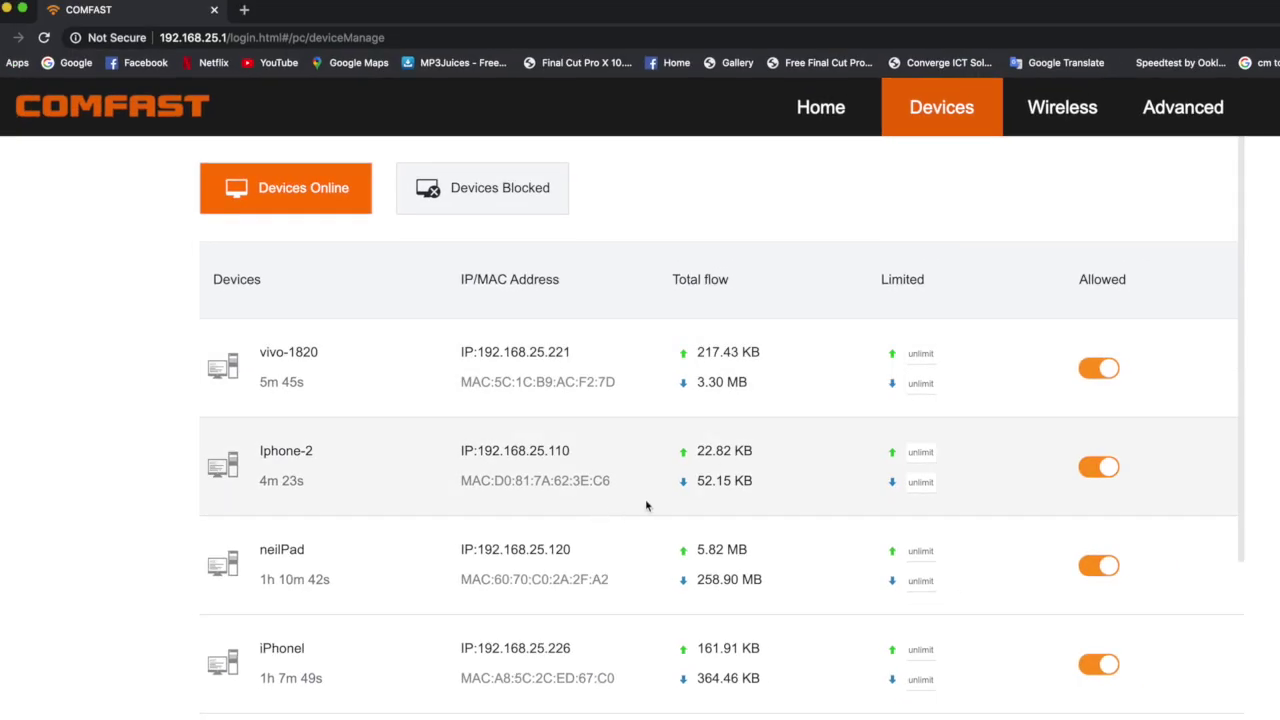
scroll(648, 505, down, 1)
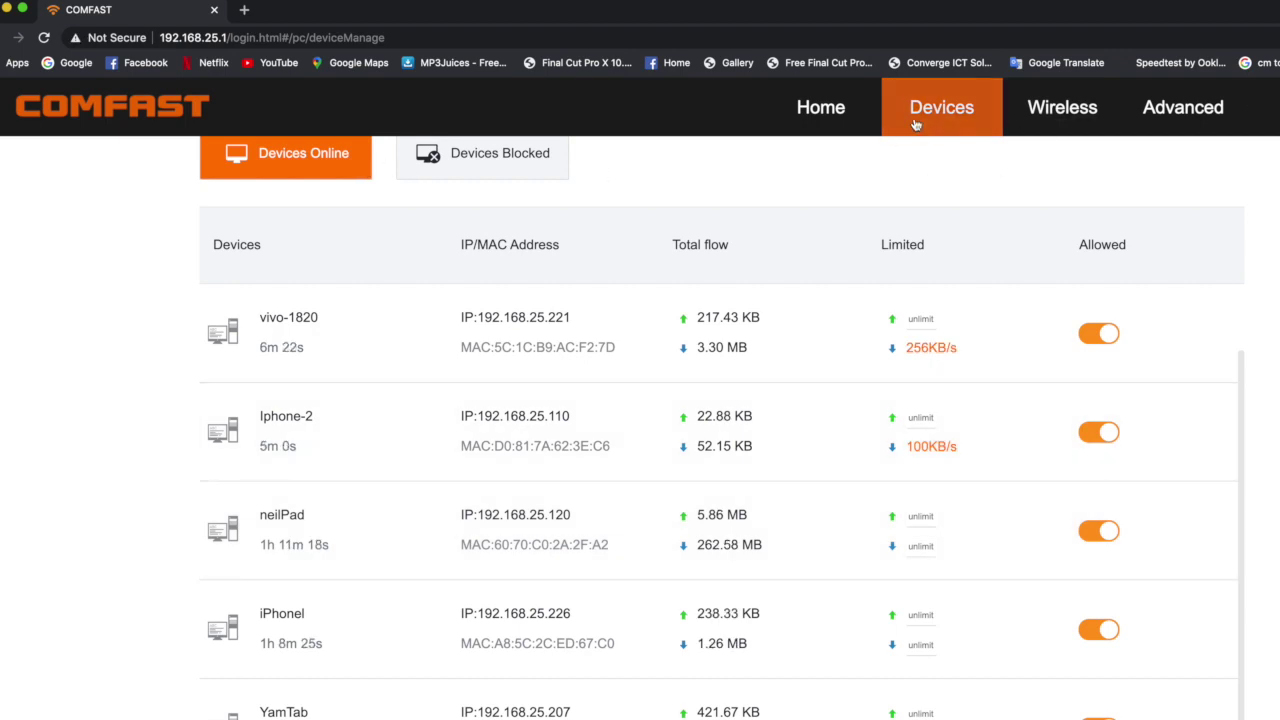
- Open the Guest WIFI settings among the router's advanced features
click(828, 110)
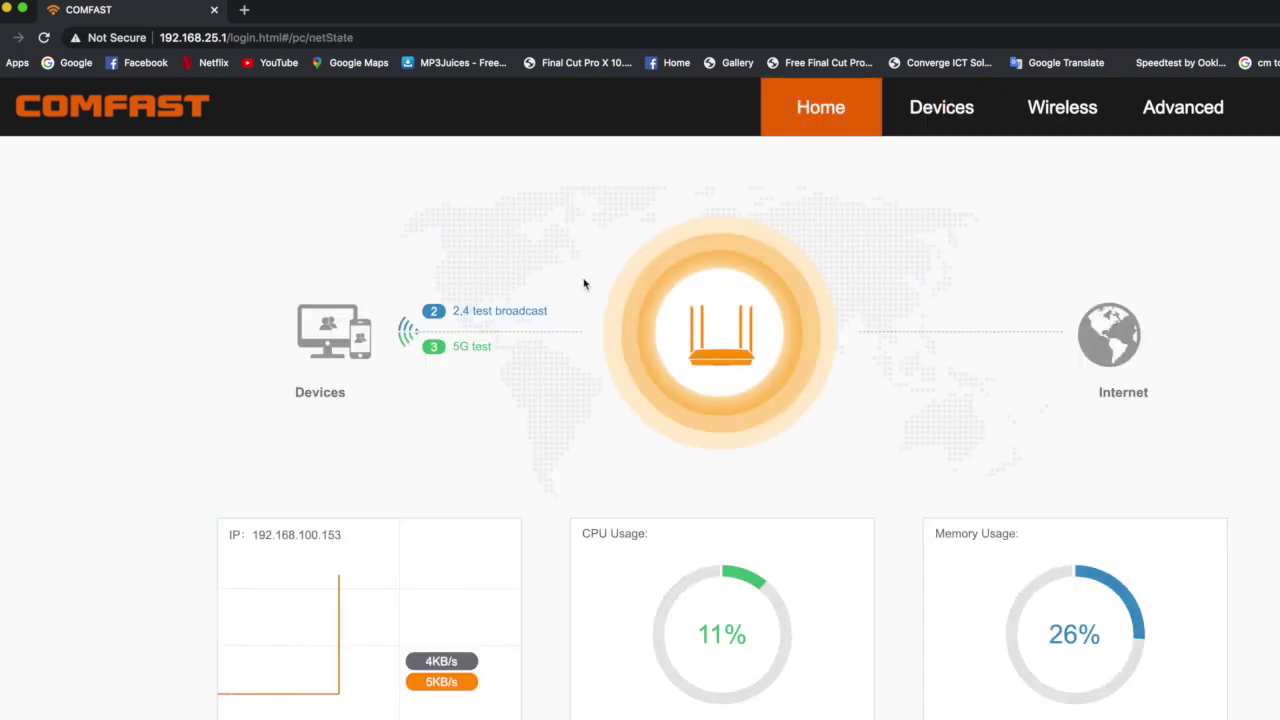
click(1170, 109)
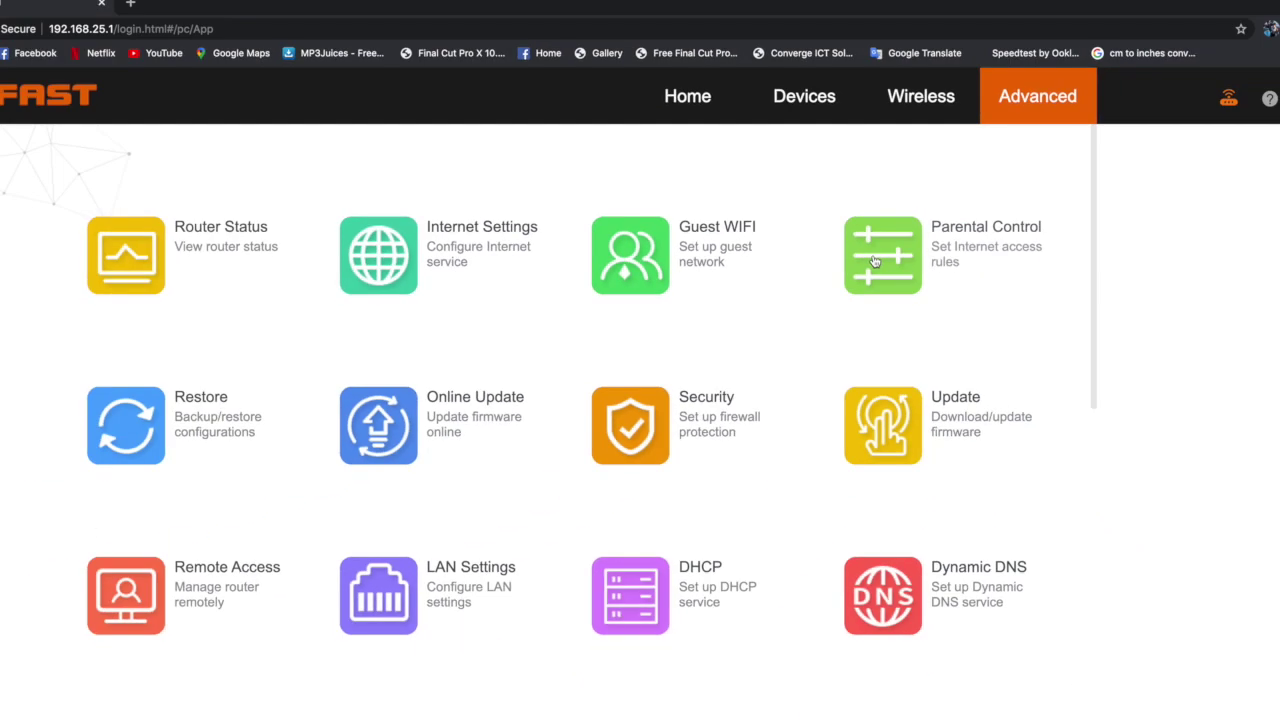
scroll(875, 260, down, 3)
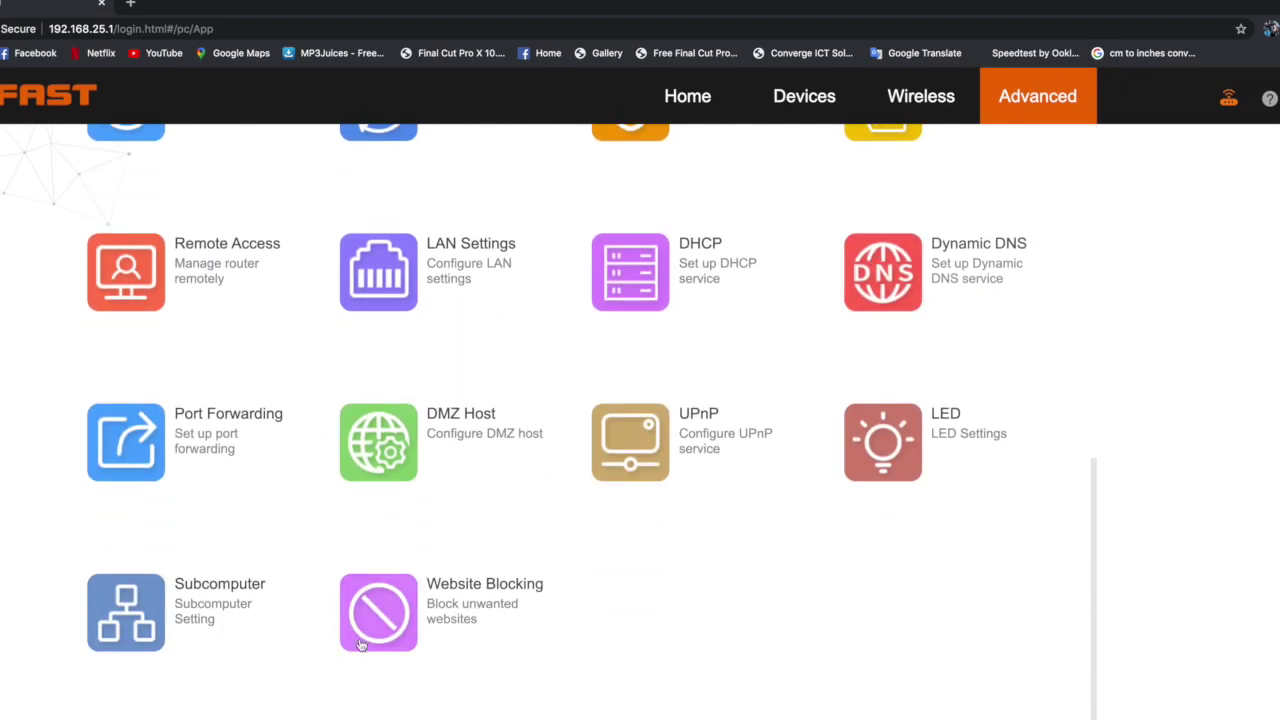
scroll(414, 617, up, 3)
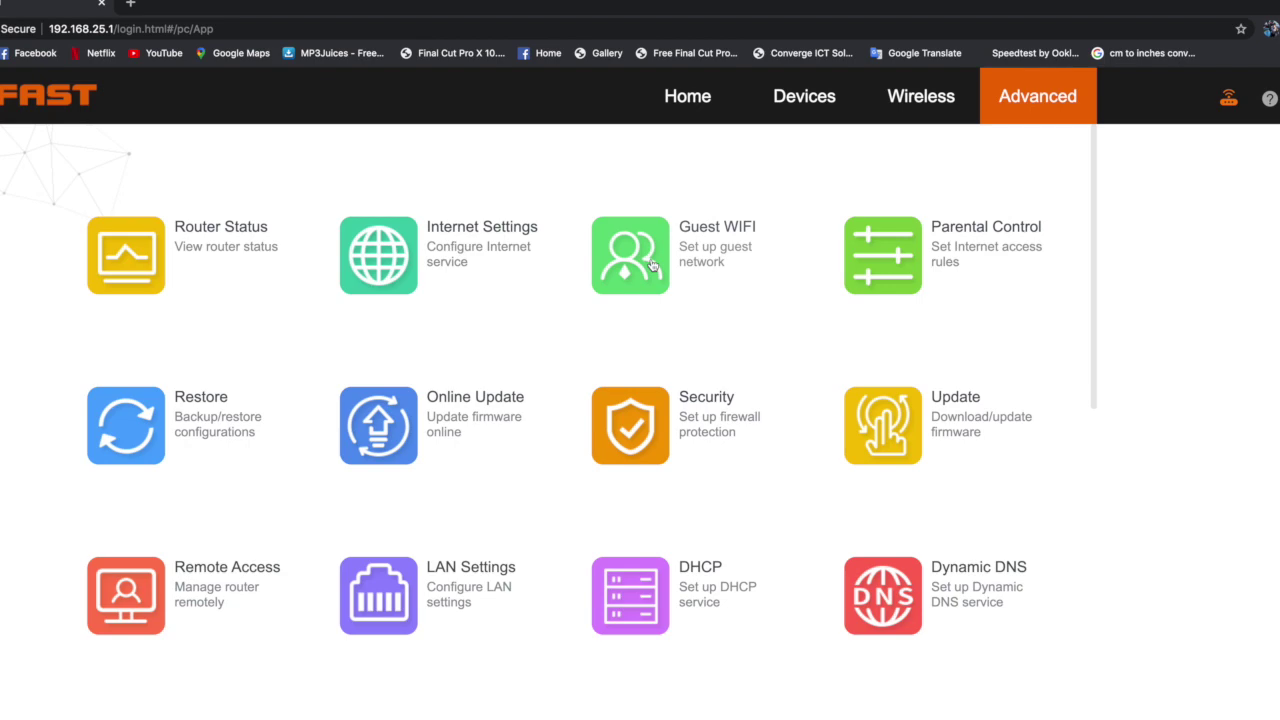
click(628, 259)
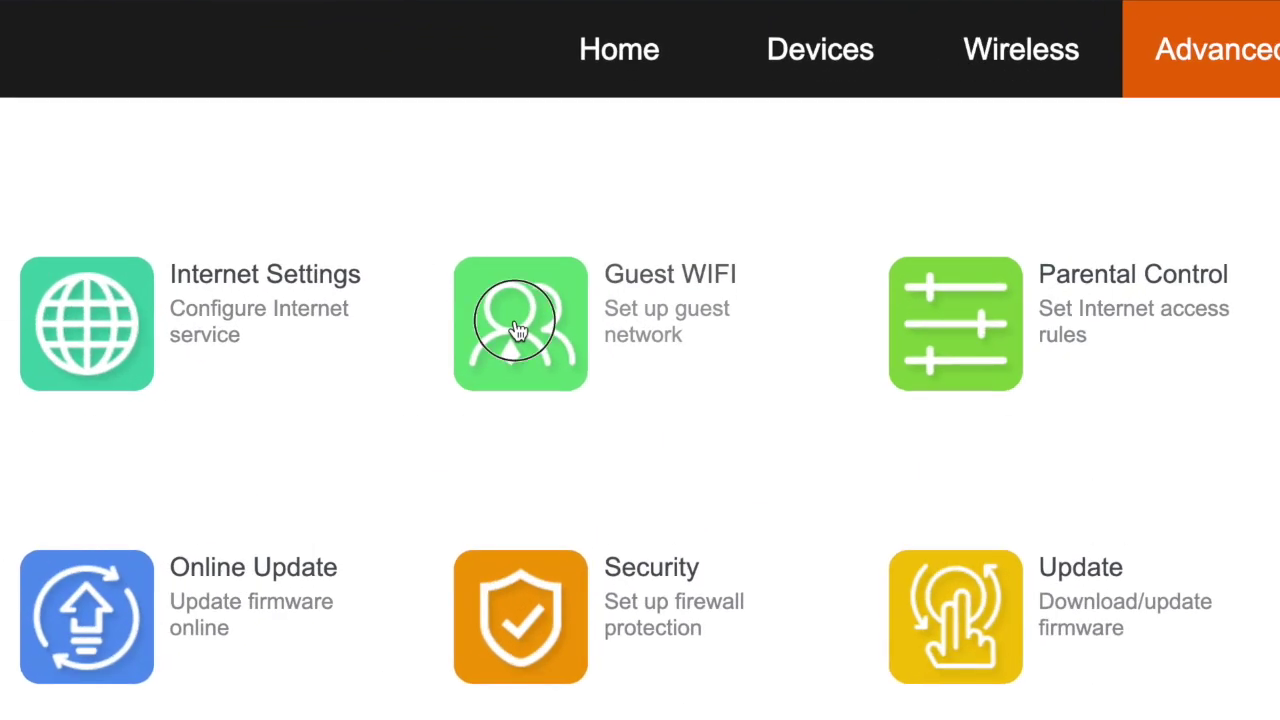
click(470, 369)
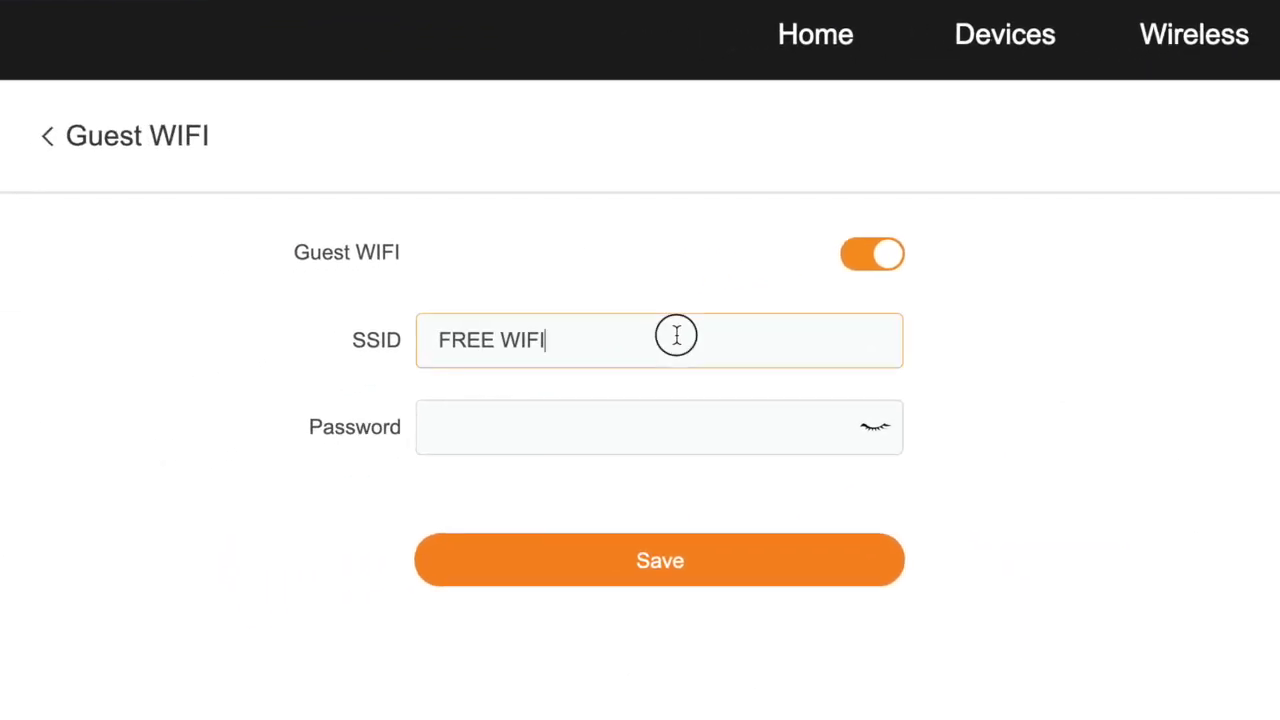
- Switch Guest WIFI off and on again, then enter a guest network password and reveal it
click(874, 262)
click(874, 262)
drag(663, 343, 324, 347)
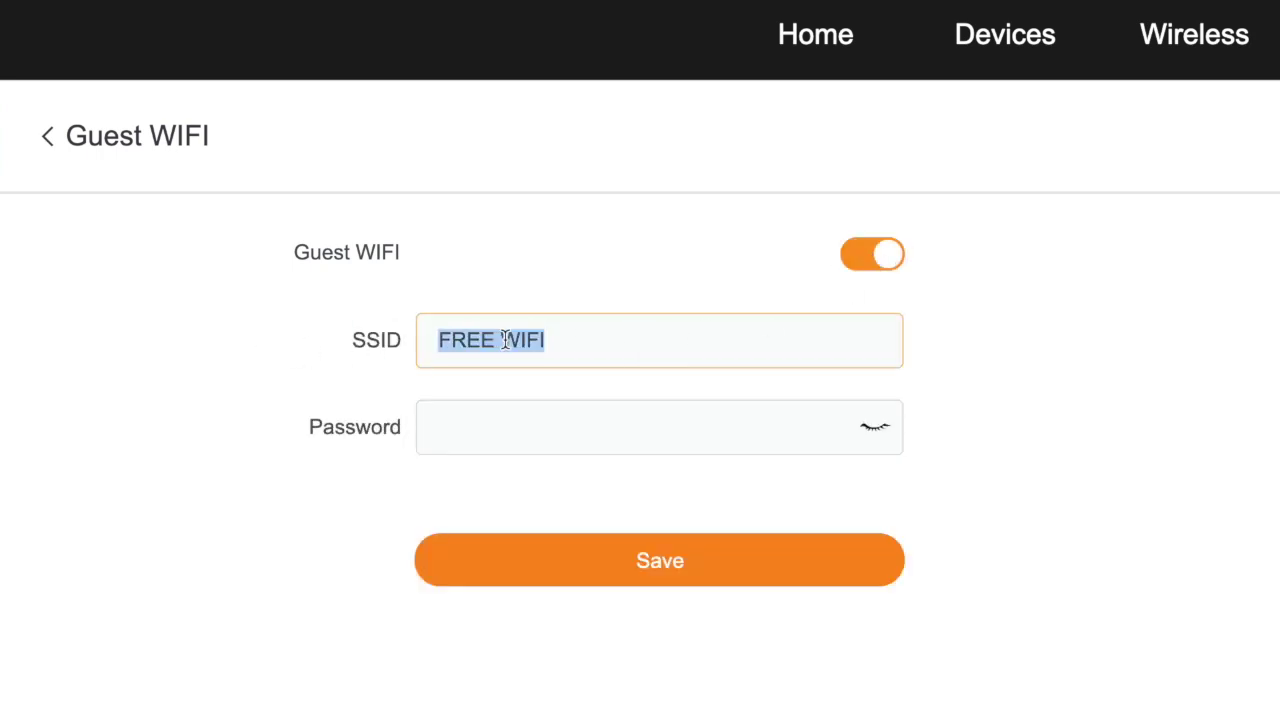
click(540, 436)
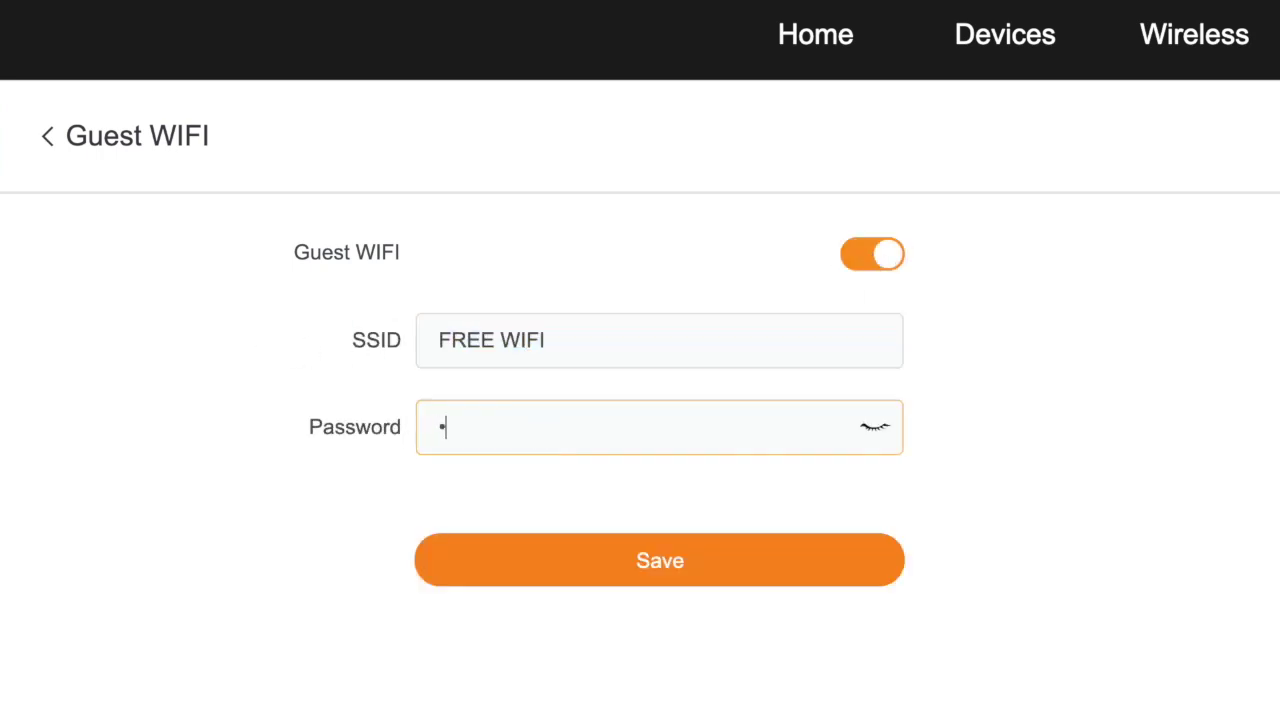
click(878, 431)
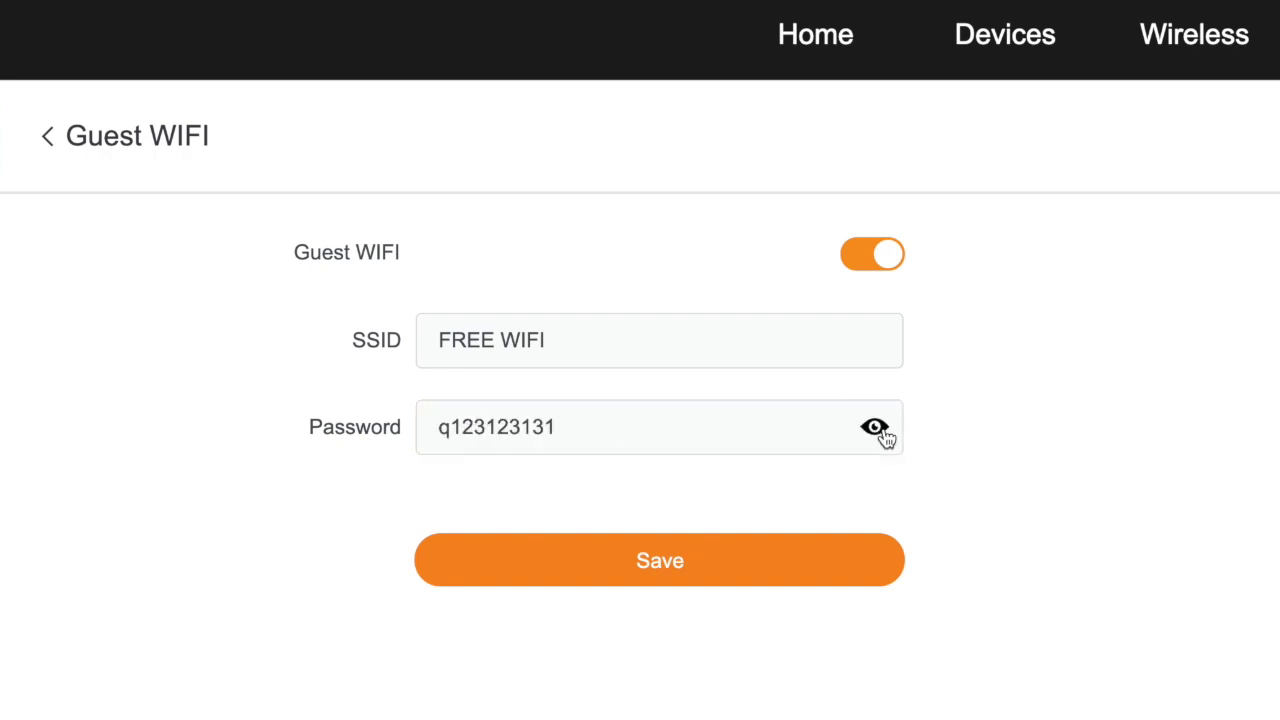
- Clear the guest network password and save the FREE WIFI guest network without one
drag(586, 427, 224, 427)
key(BackSpace)
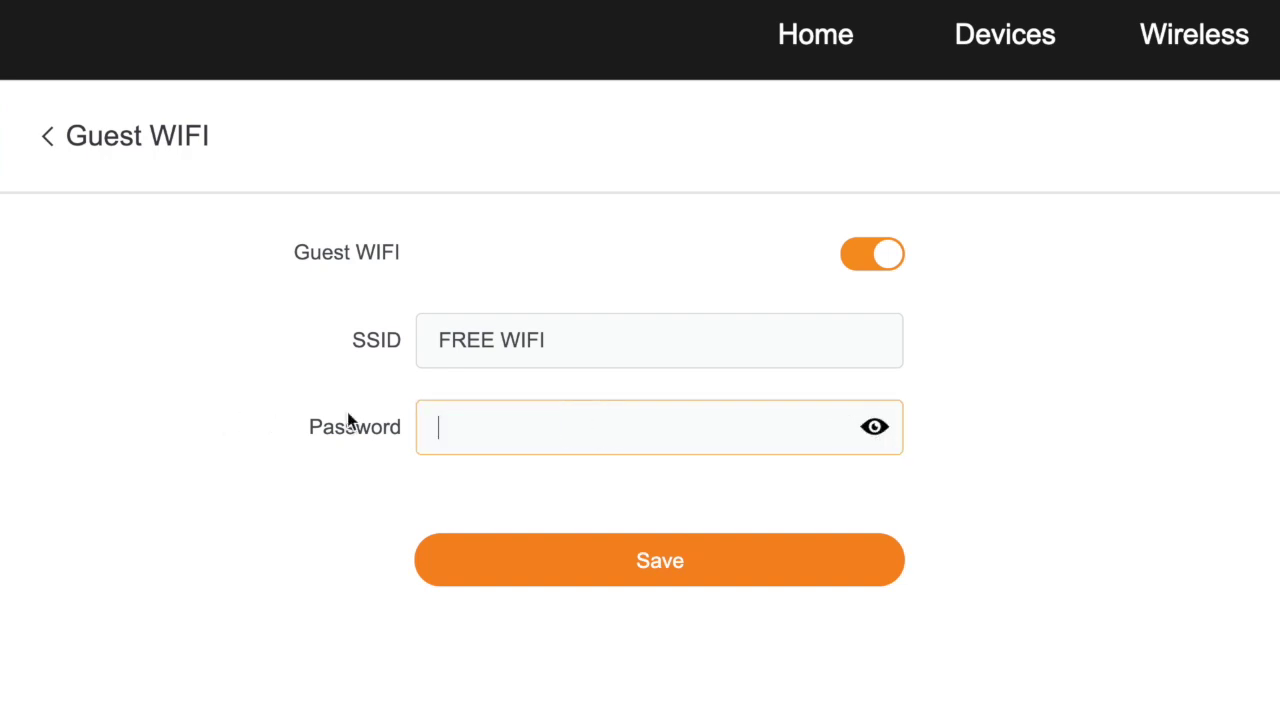
click(662, 558)
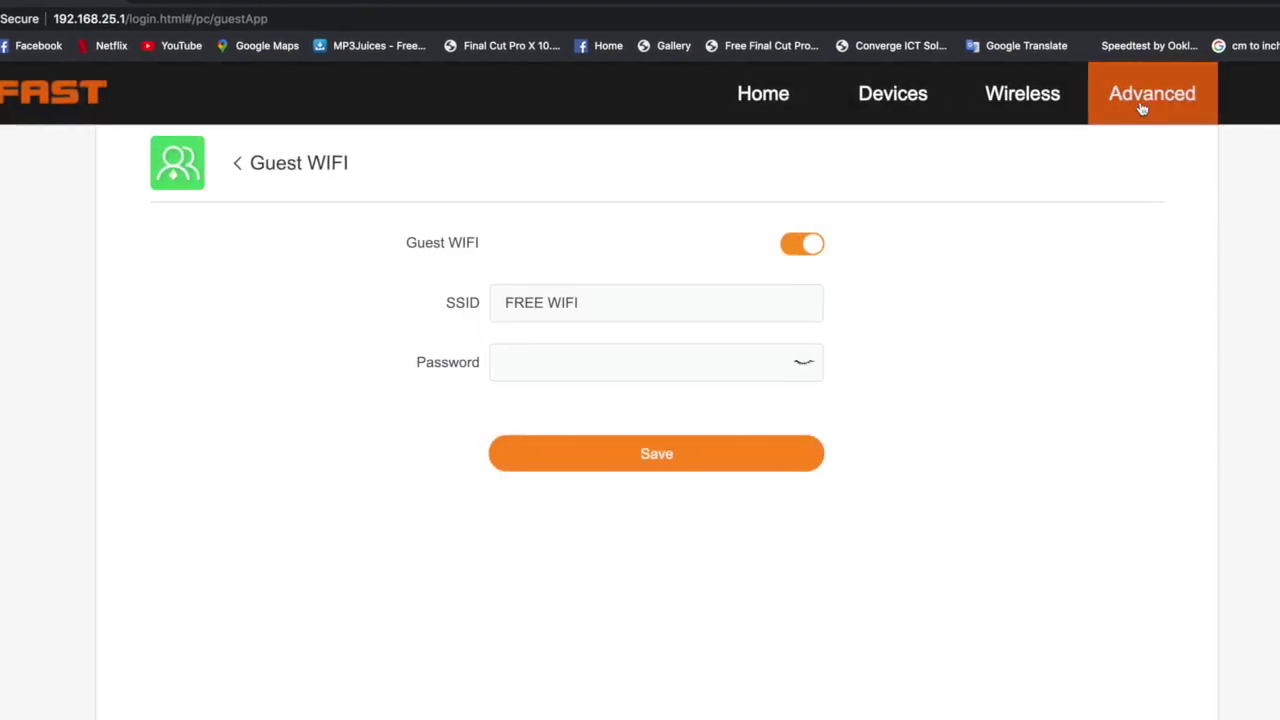
- Open the Parental Control settings and choose the iMac as the device for the rule
click(1146, 108)
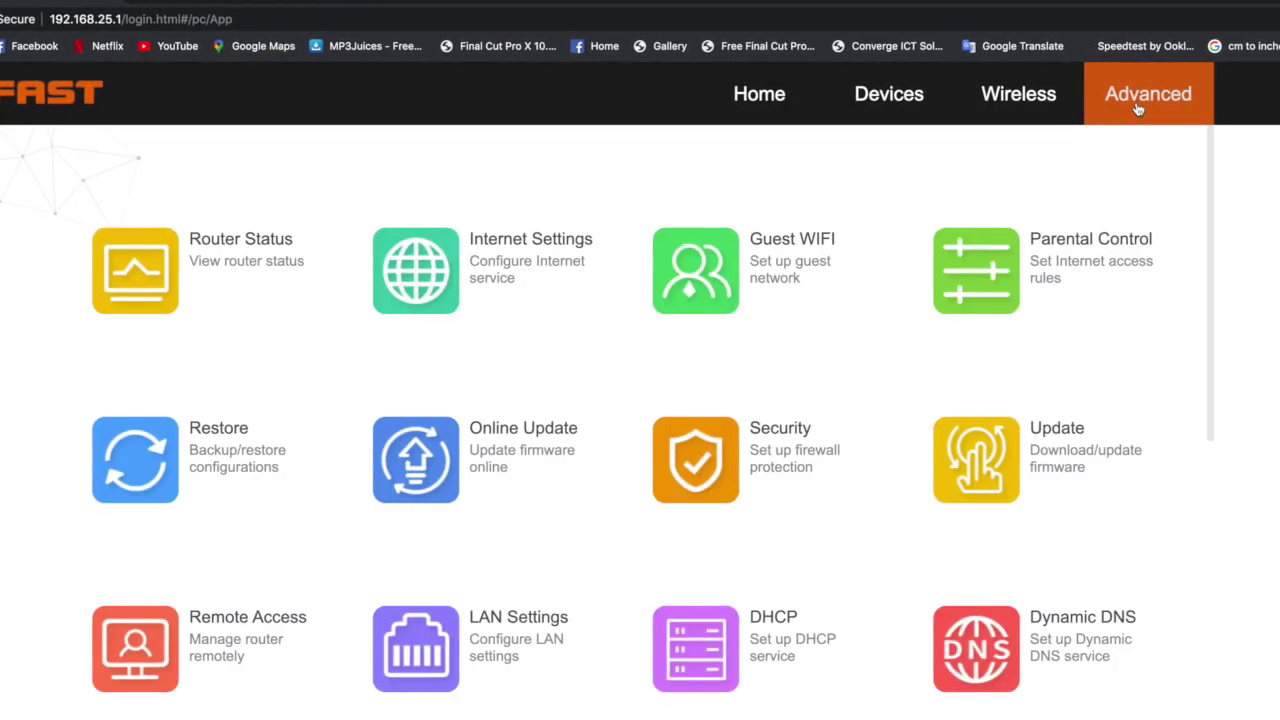
click(993, 279)
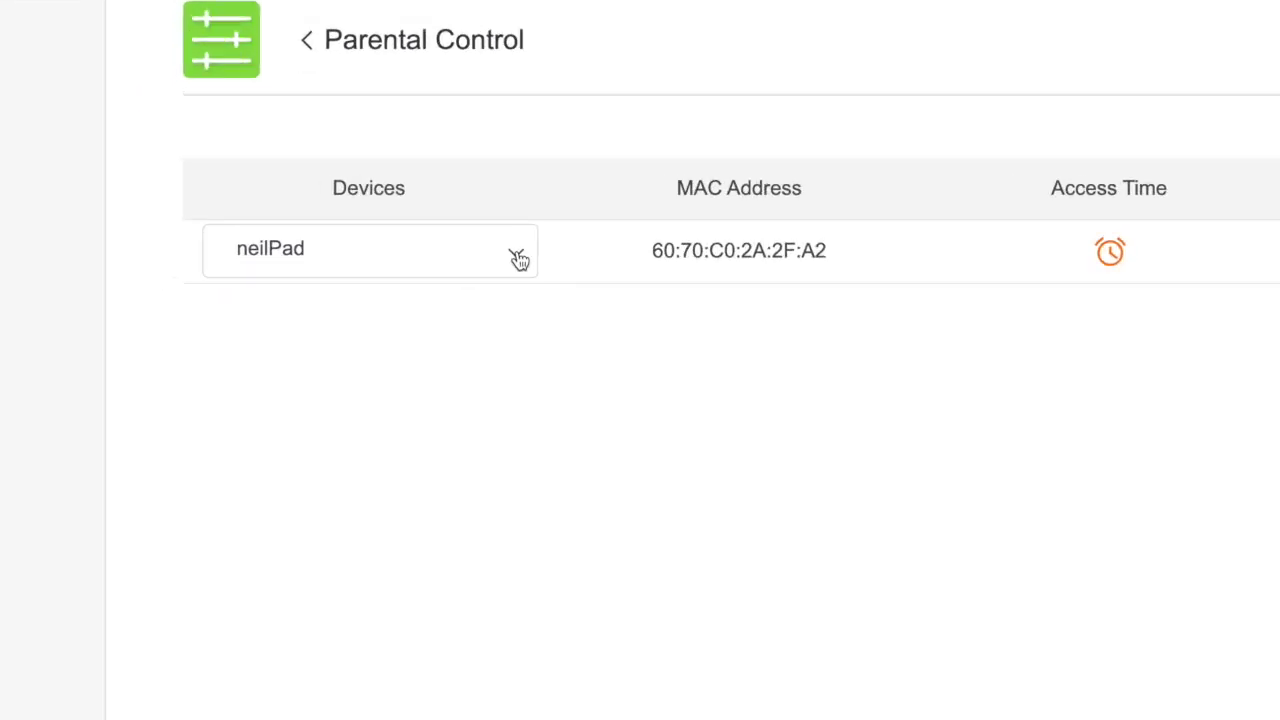
click(381, 318)
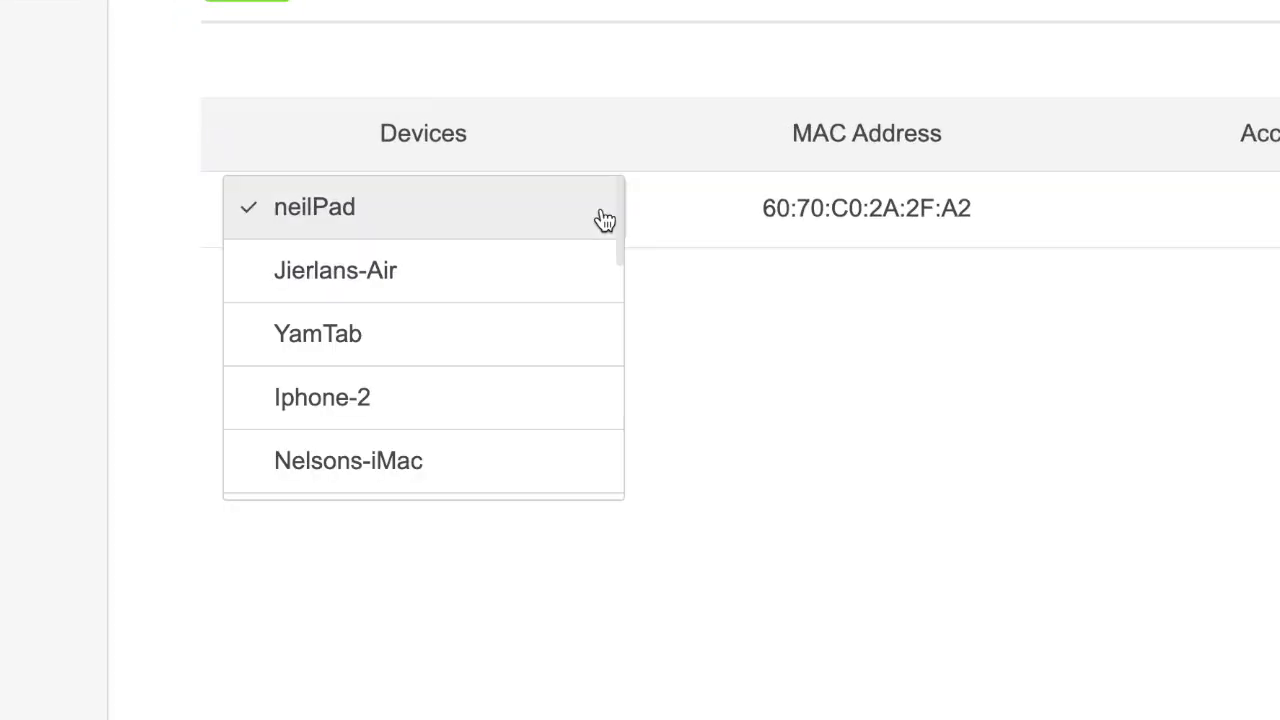
click(453, 470)
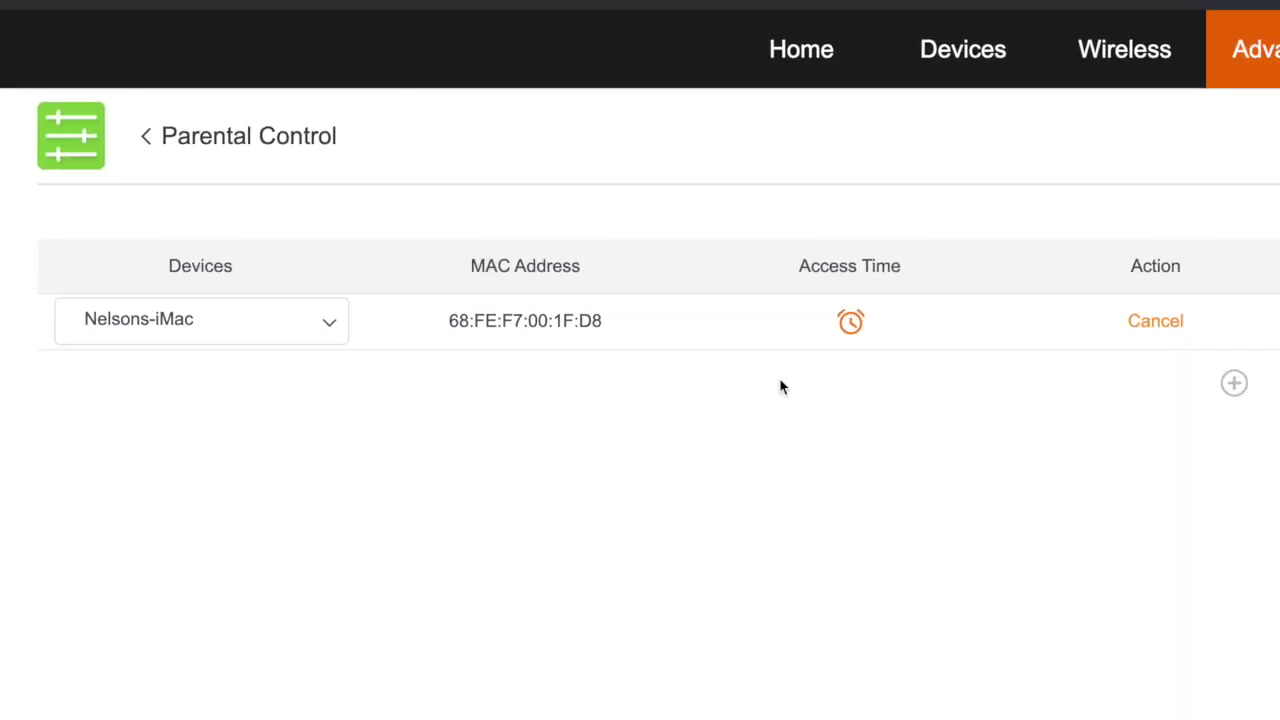
- Set the iMac's access time to 16:00–24:00 from Monday to Sunday and save the schedule
click(851, 323)
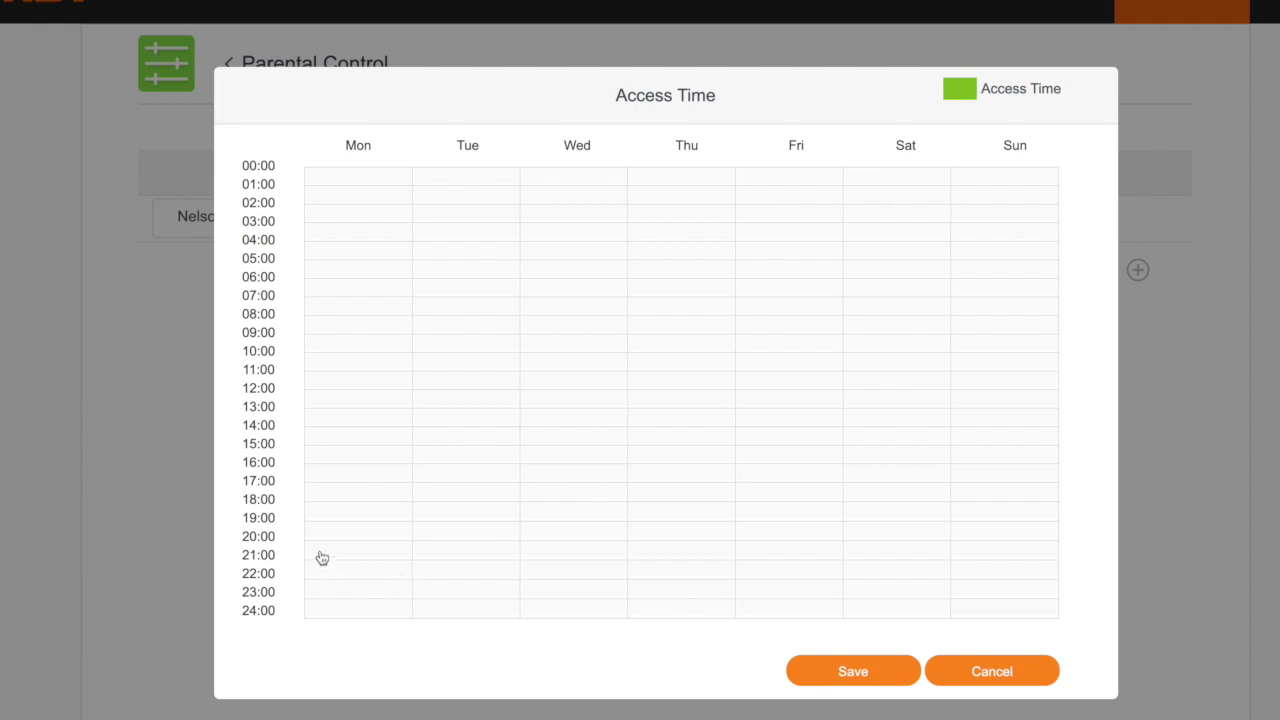
drag(329, 479, 1021, 609)
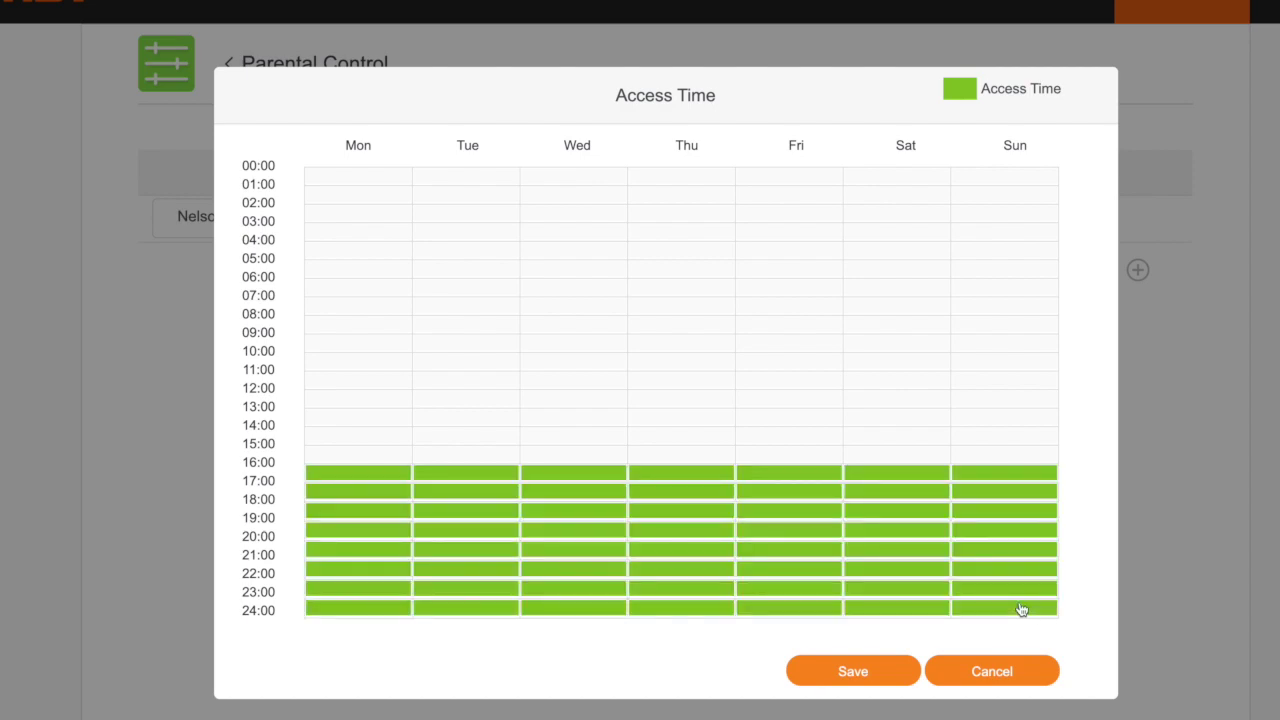
click(876, 671)
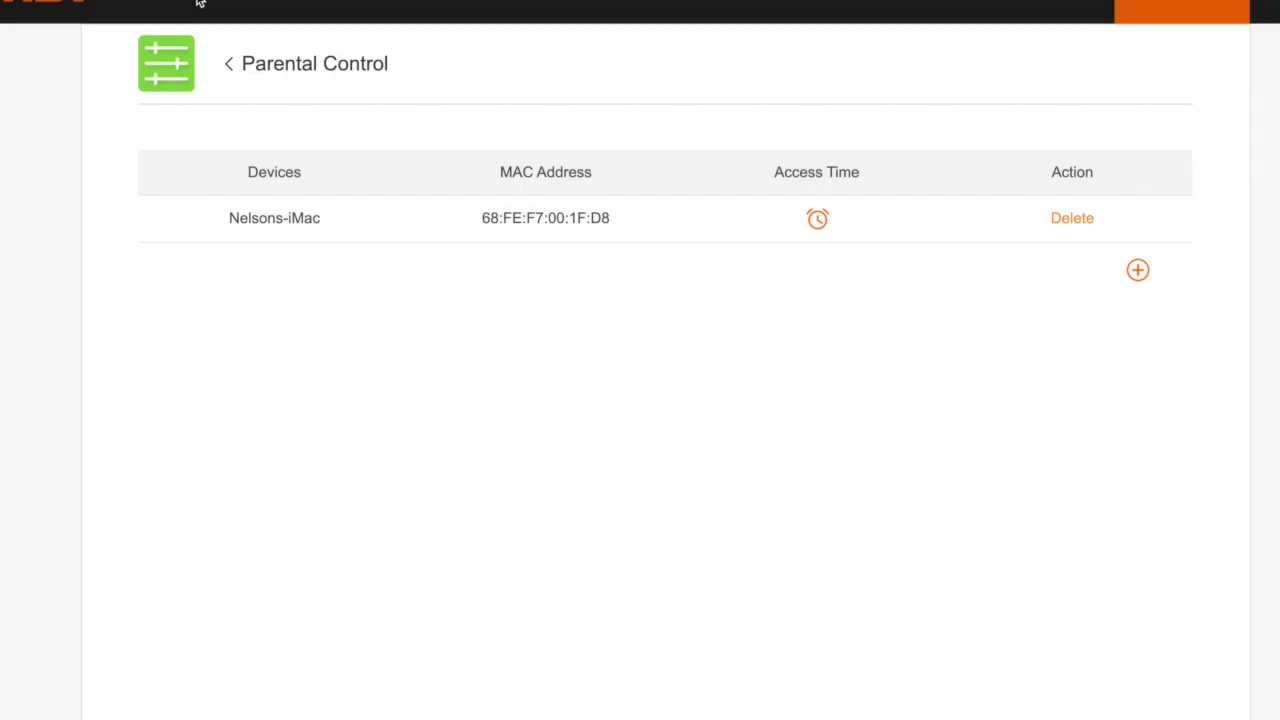
- Test the access restriction by loading several bookmarked sites, including Facebook and the free Final Cut Pro page, in a new incognito window
key(ctrl+shift+n)
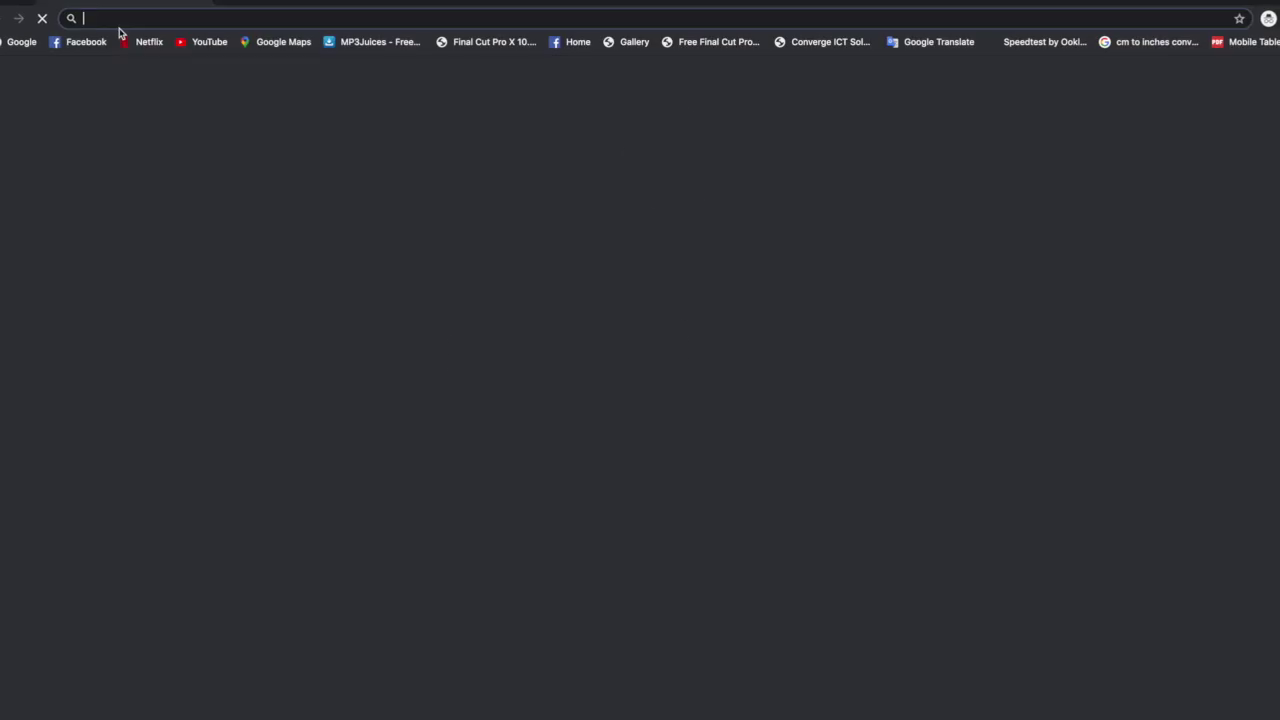
click(34, 46)
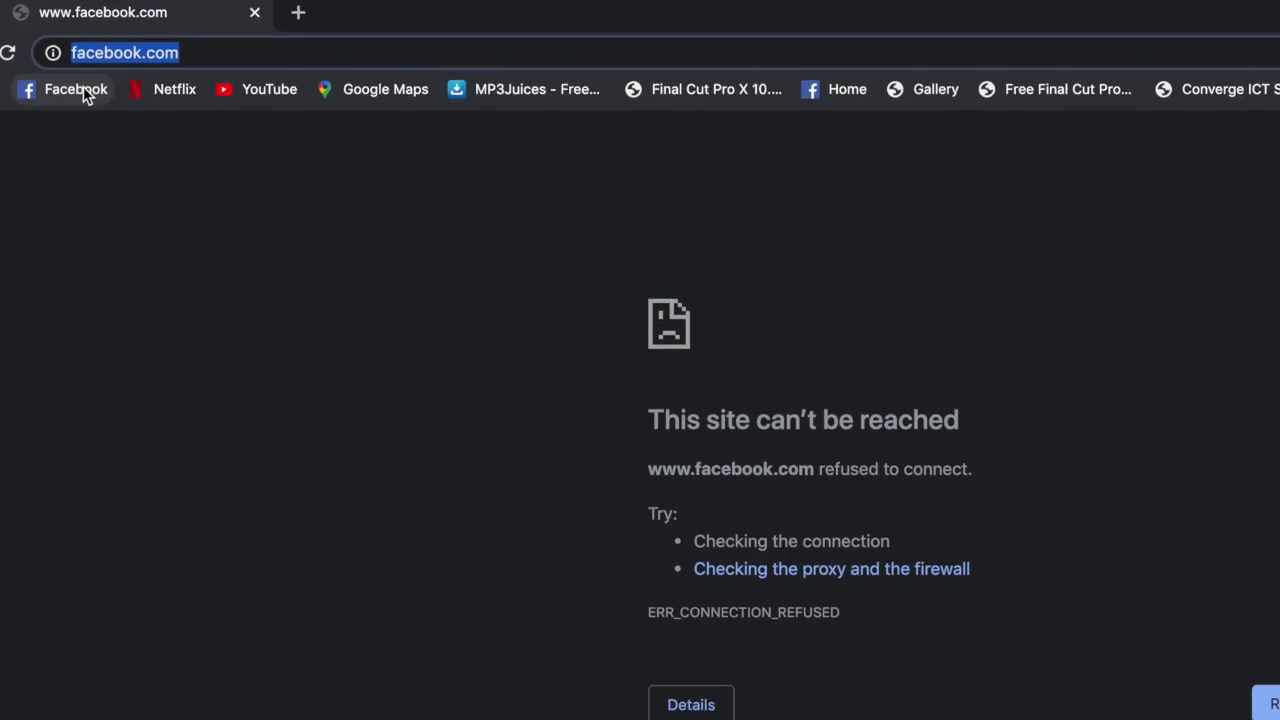
click(174, 78)
click(277, 42)
click(395, 38)
click(562, 38)
click(840, 5)
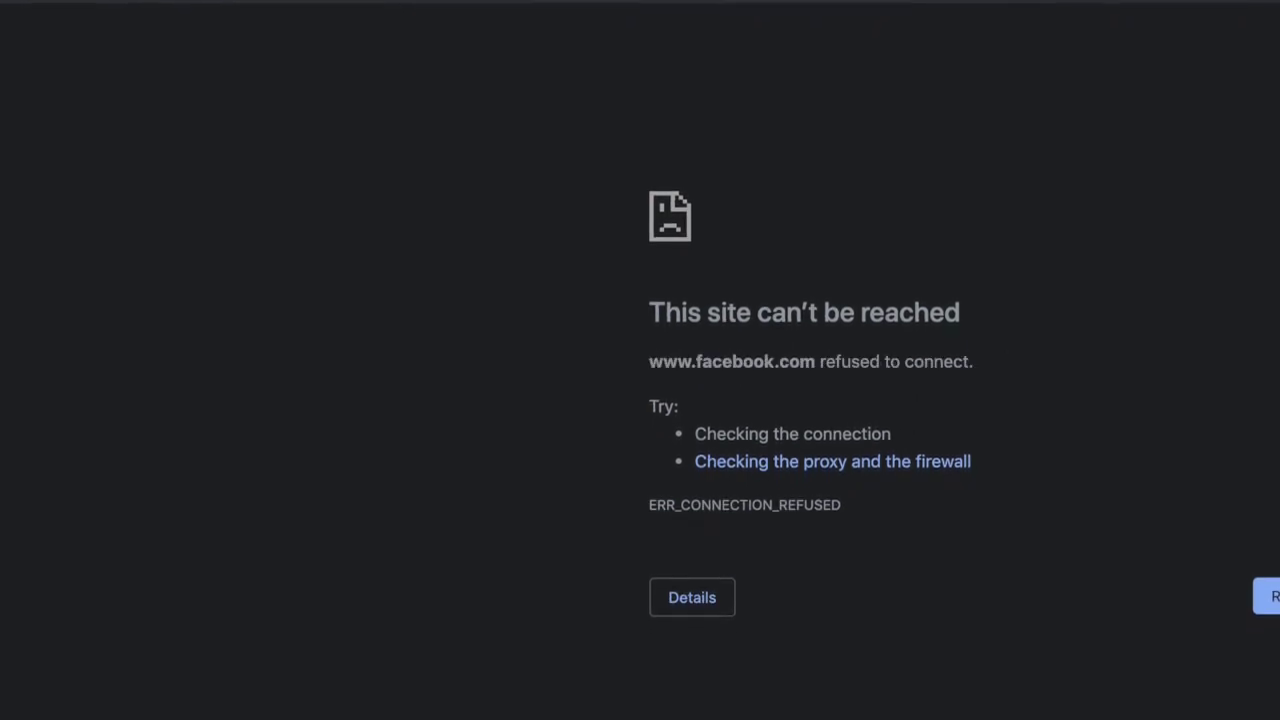
click(1020, 12)
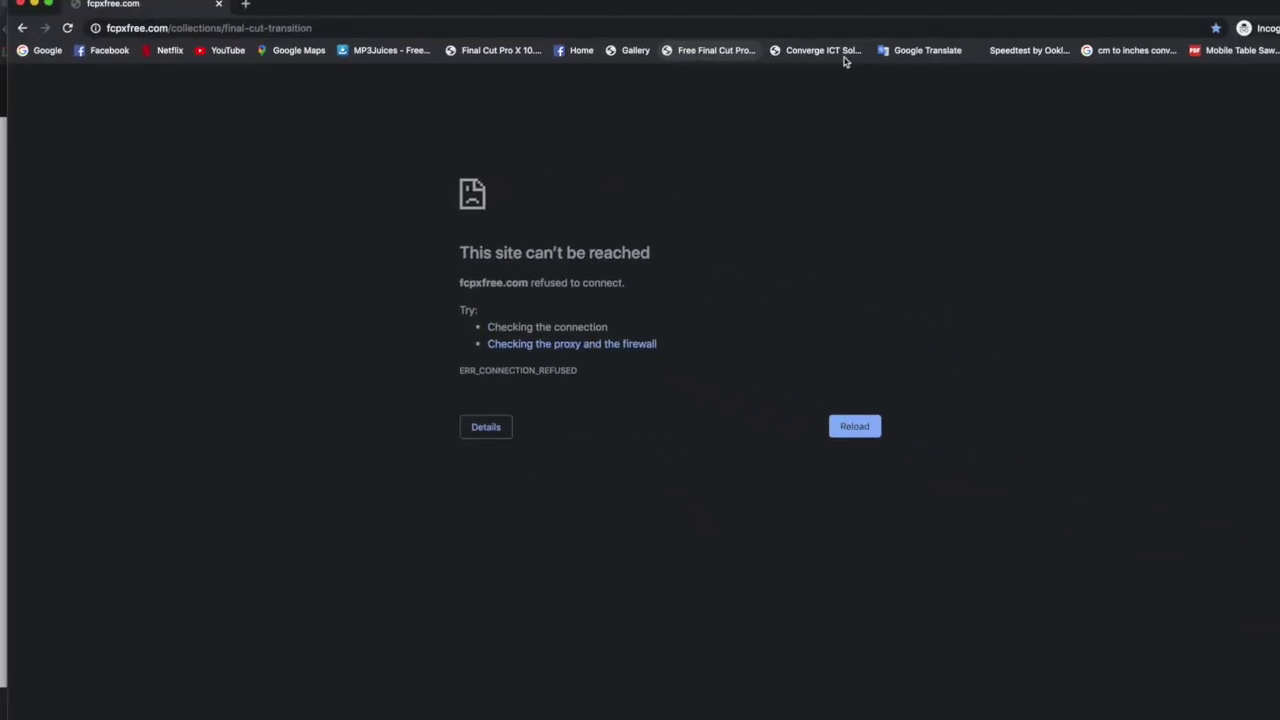
click(843, 54)
click(935, 50)
click(1030, 50)
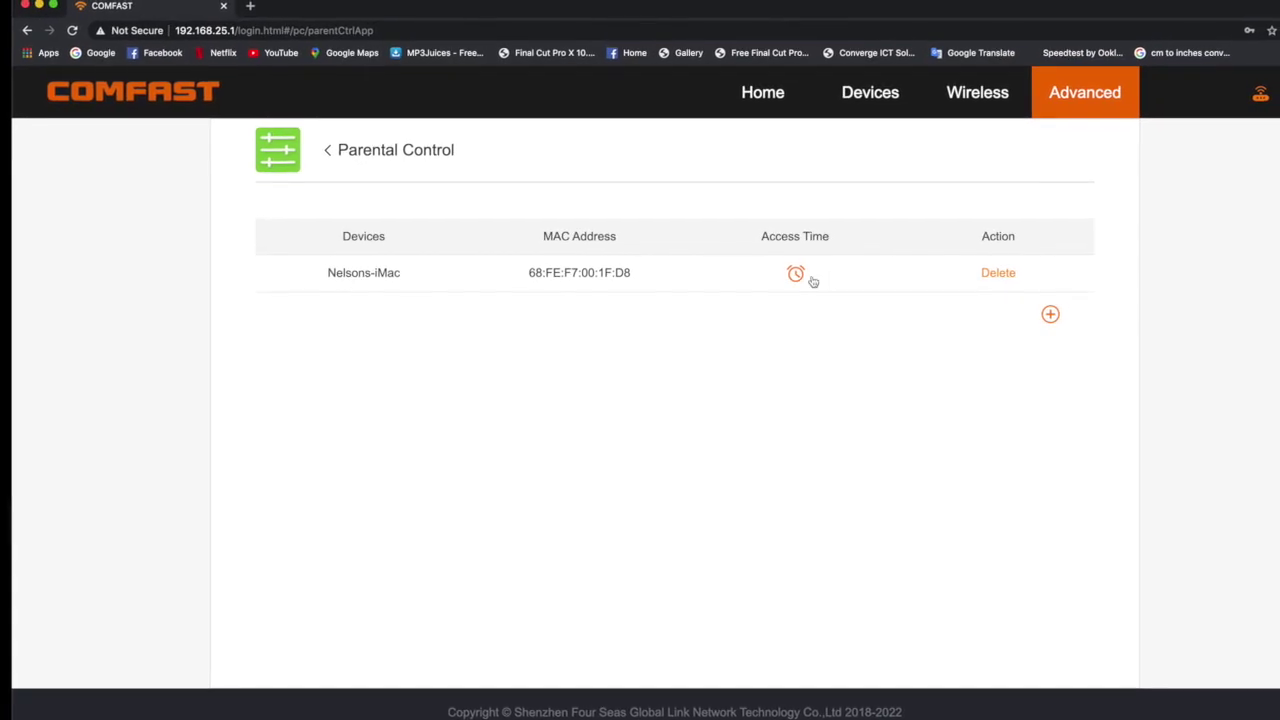
- Remove the iMac's parental control rule and add a new rule for the device DESKTOP-E5R2QC4
click(641, 198)
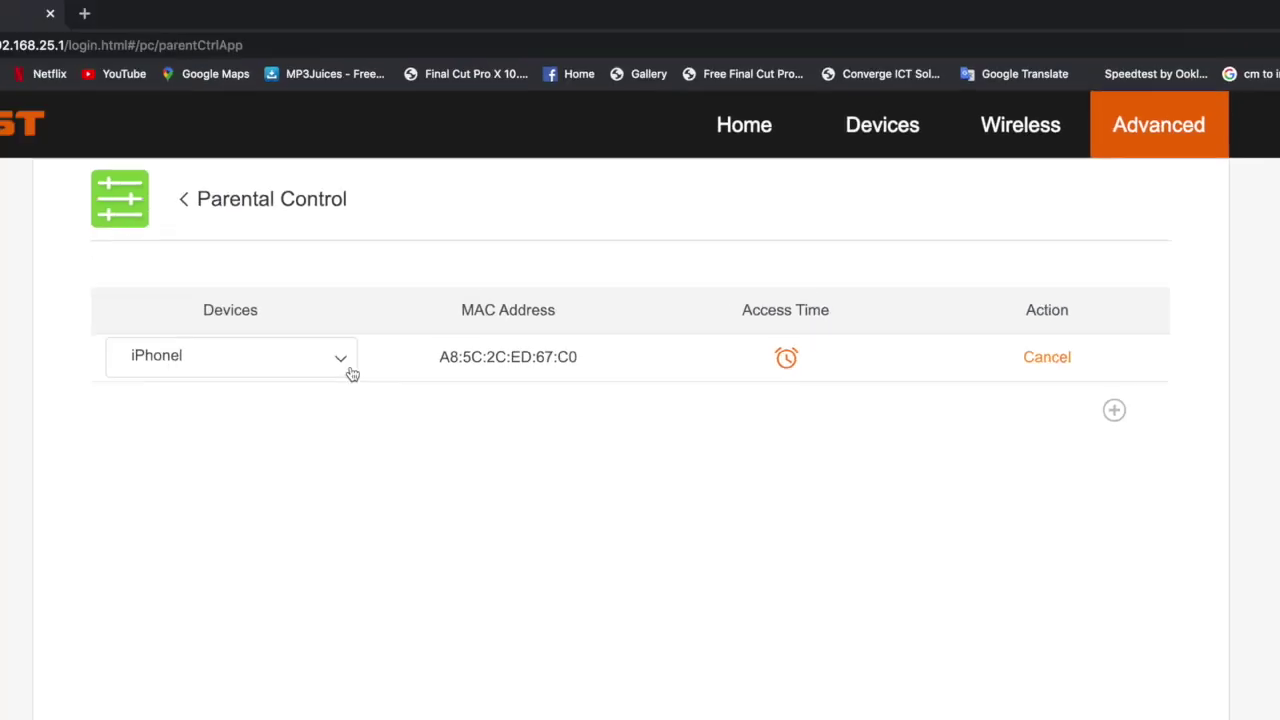
click(351, 374)
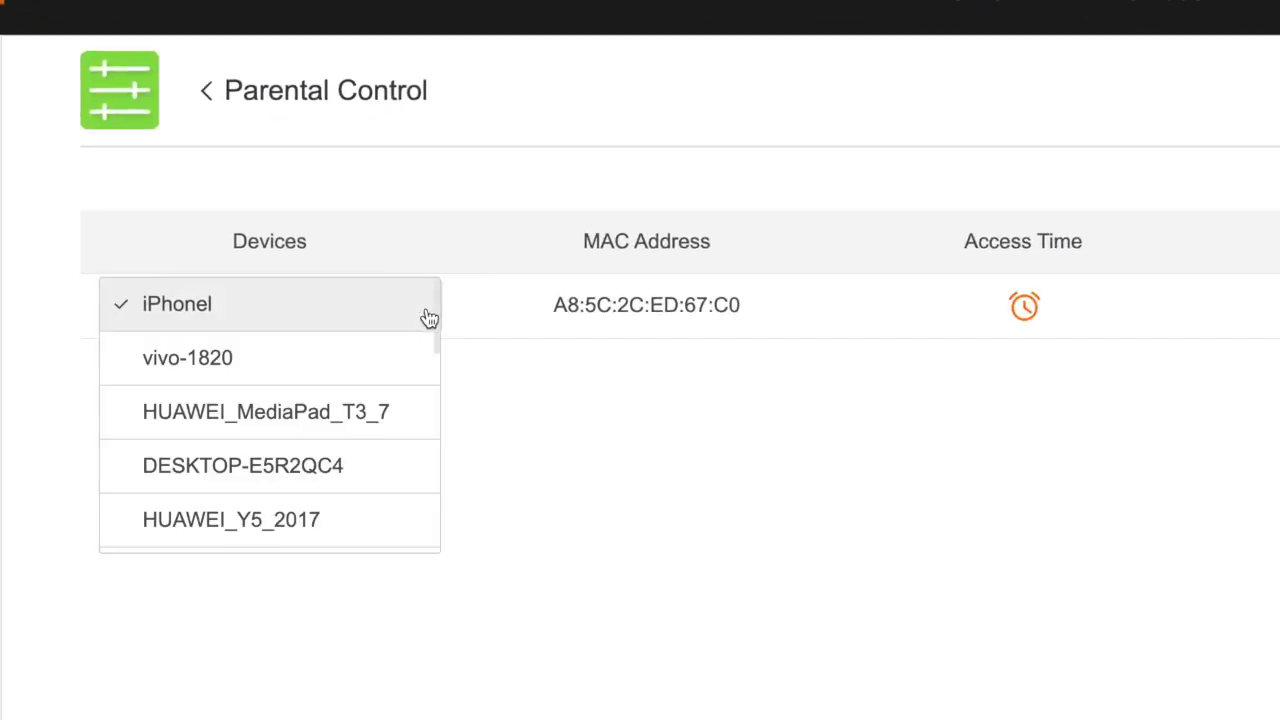
click(357, 473)
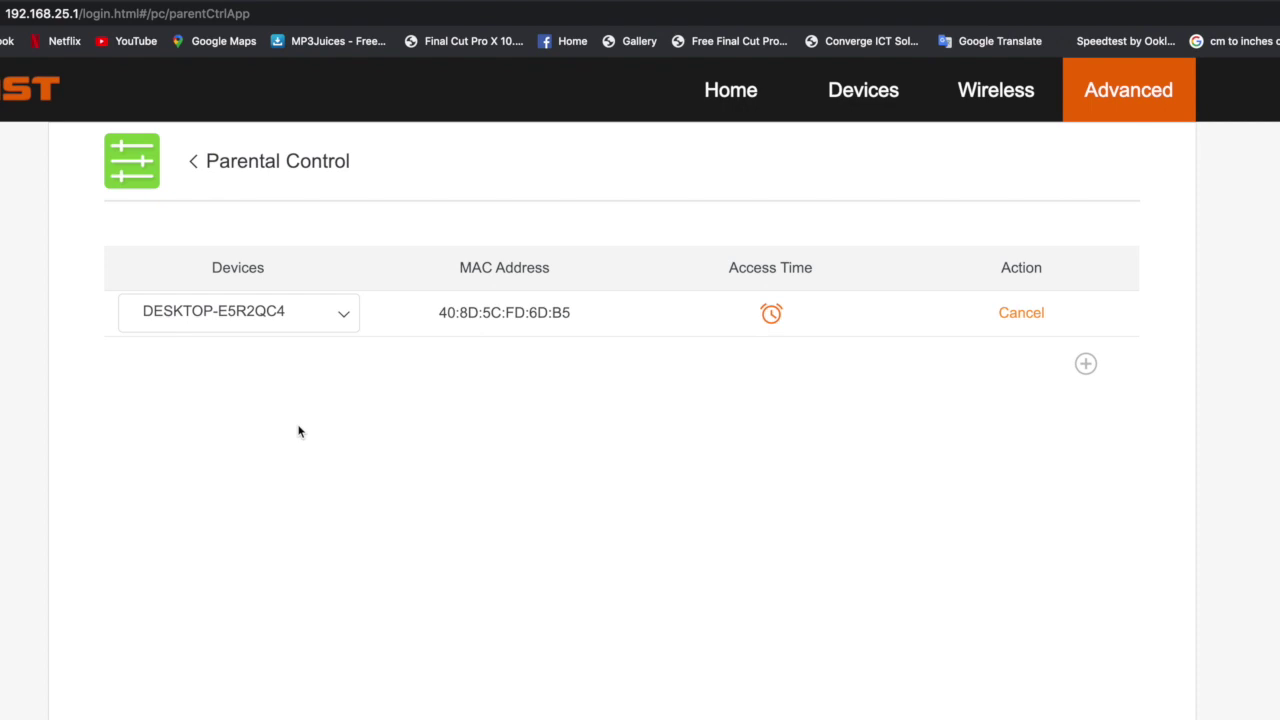
- Set the DESKTOP-E5R2QC4 access time to 00:00–24:00 on Saturday and Sunday and save the schedule
click(769, 313)
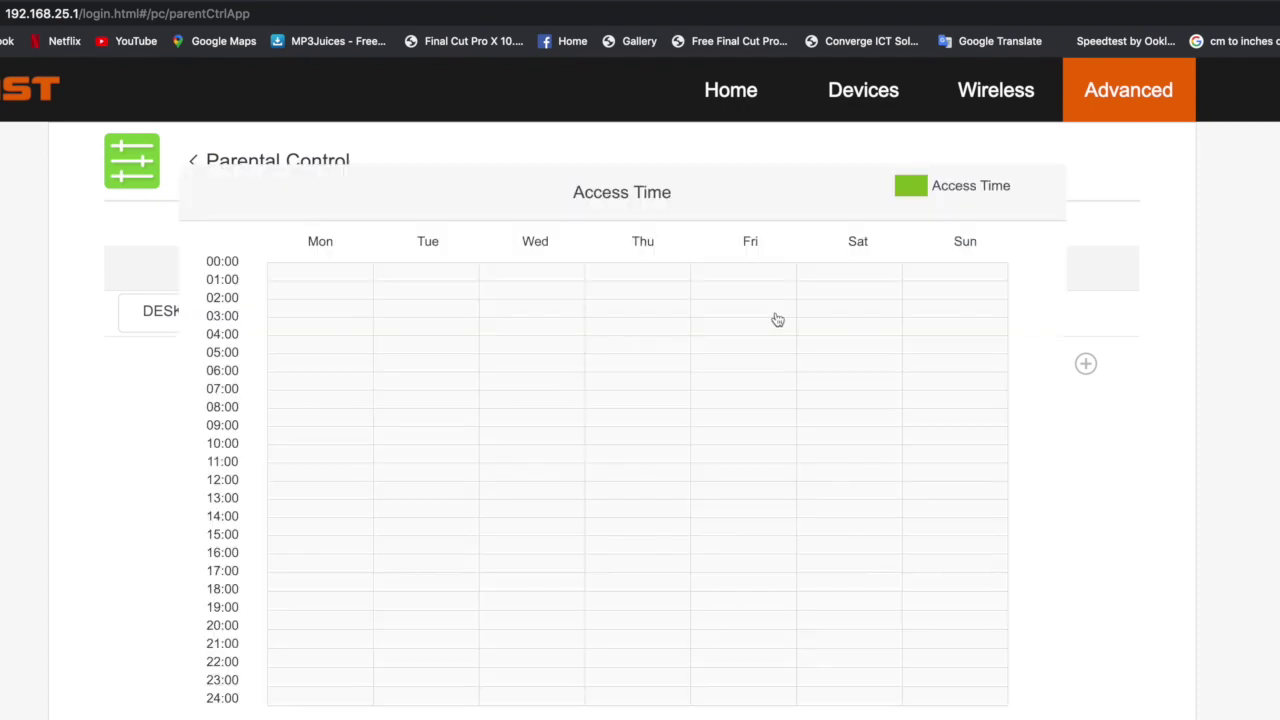
click(835, 279)
mouse_move(835, 279)
mouse_down()
mouse_move(943, 609)
mouse_move(986, 697)
mouse_up()
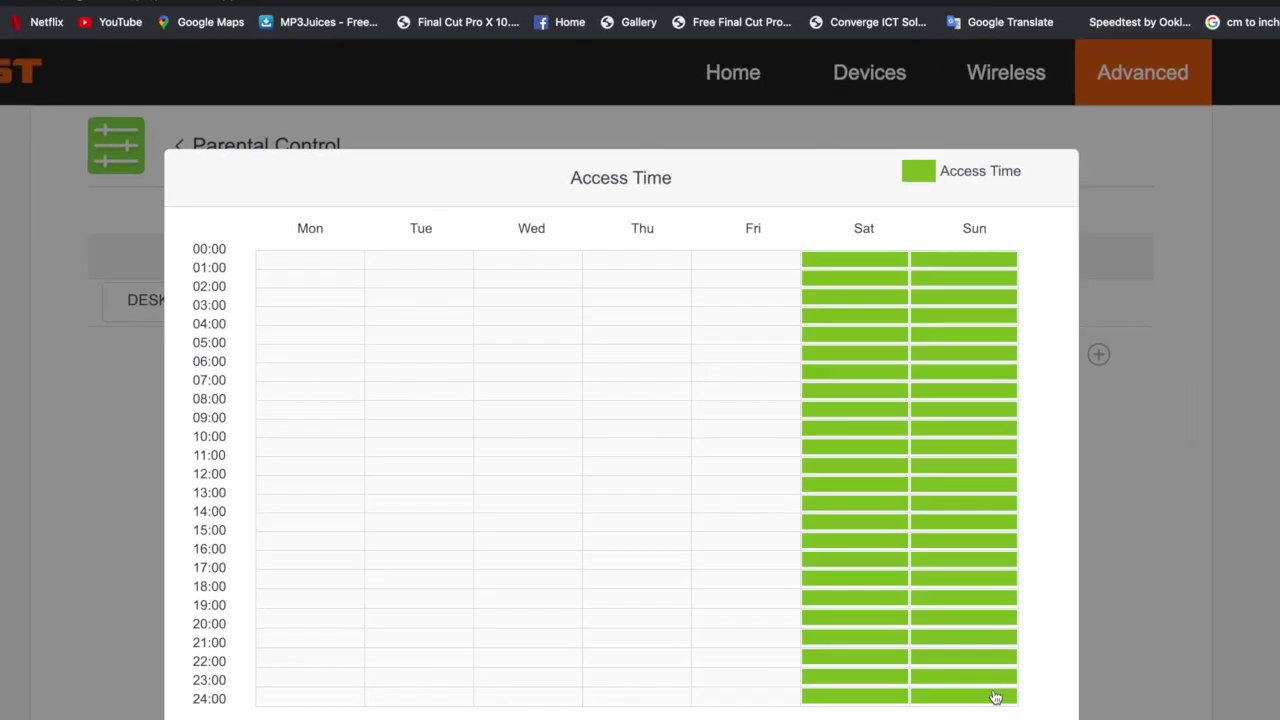
click(800, 686)
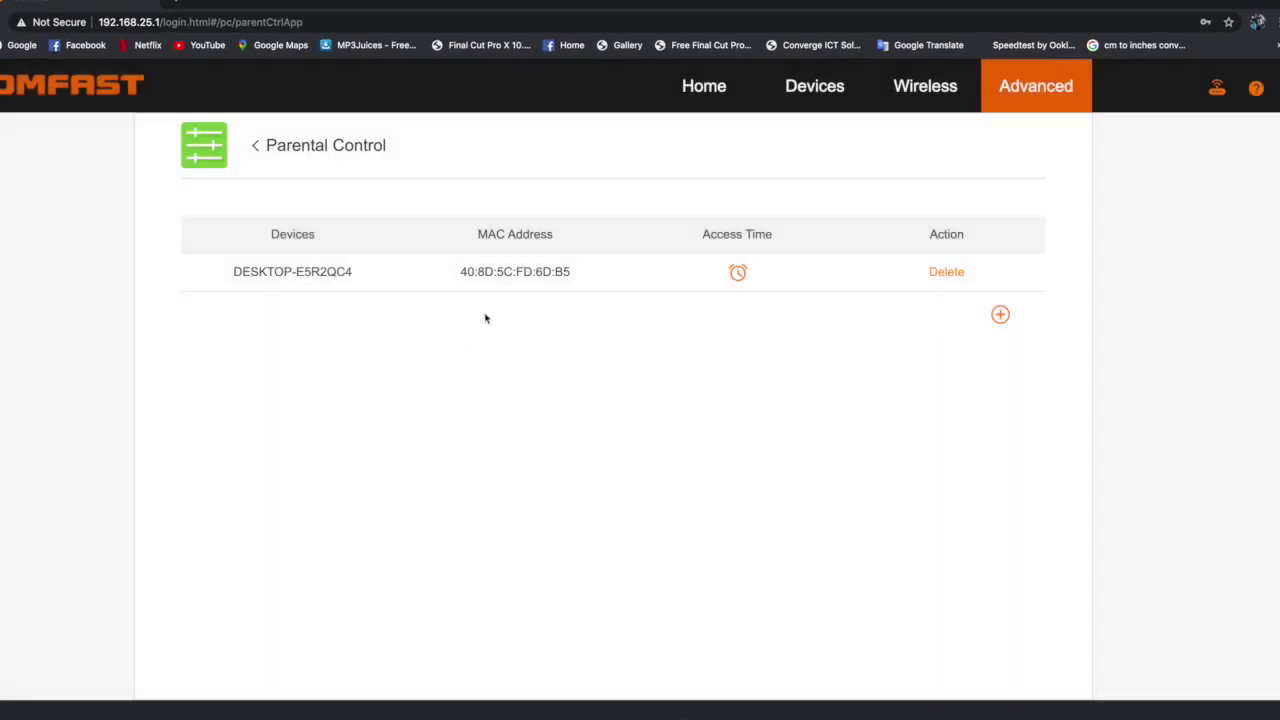
- Add a parental control rule for the iPhonel device with access from 00:00 to 24:00, Monday to Friday, and save it
click(1001, 314)
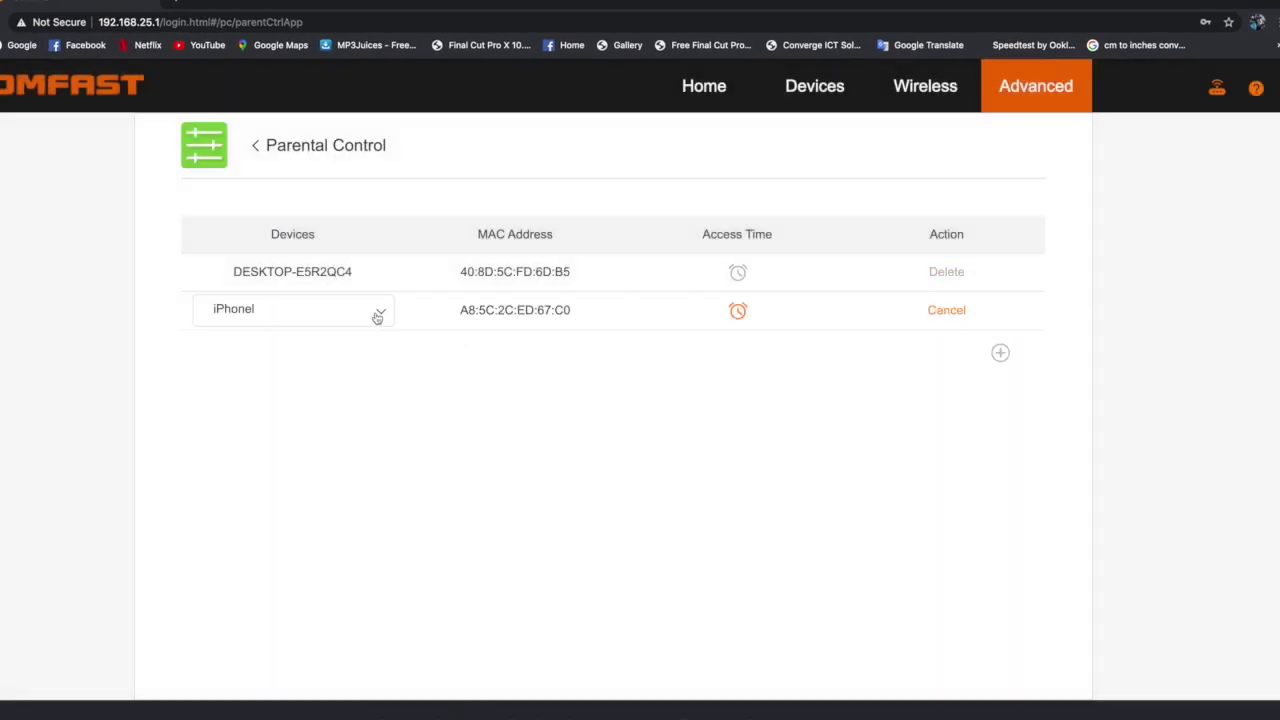
click(738, 312)
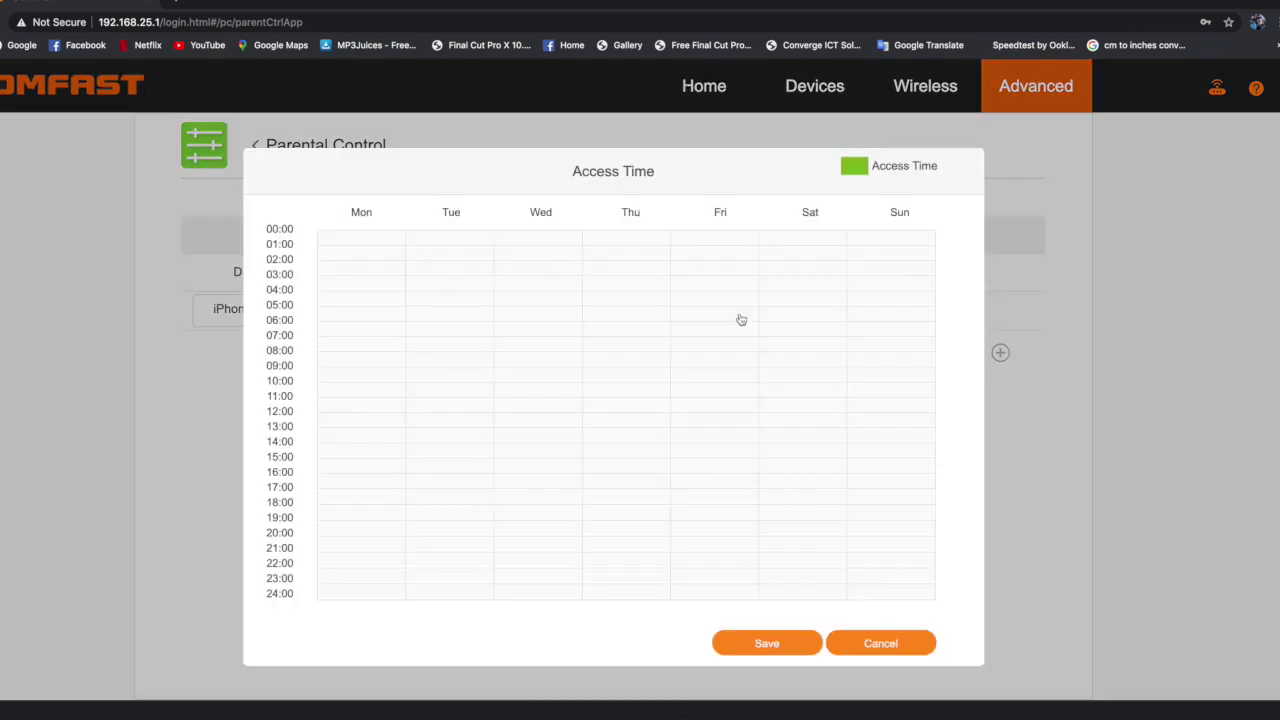
drag(351, 237, 715, 591)
click(766, 645)
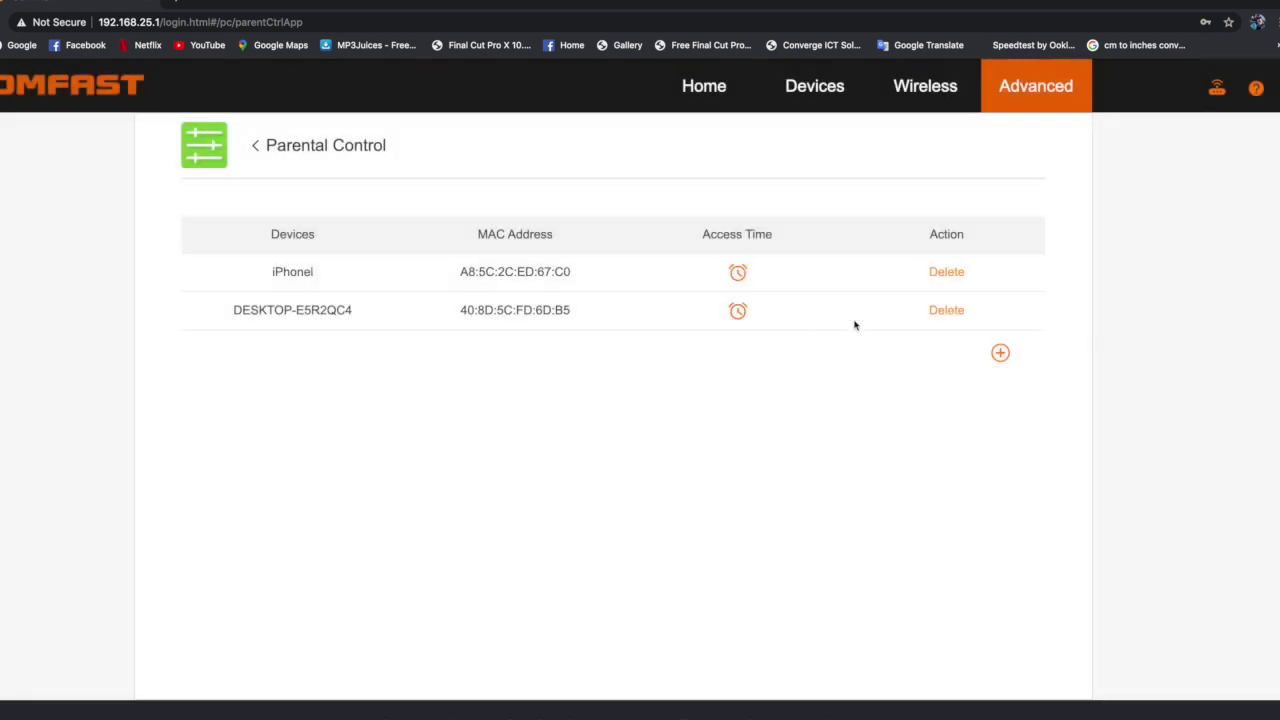
- Delete the parental control rules for DESKTOP-E5R2QC4 and iPhonel
click(946, 310)
click(947, 272)
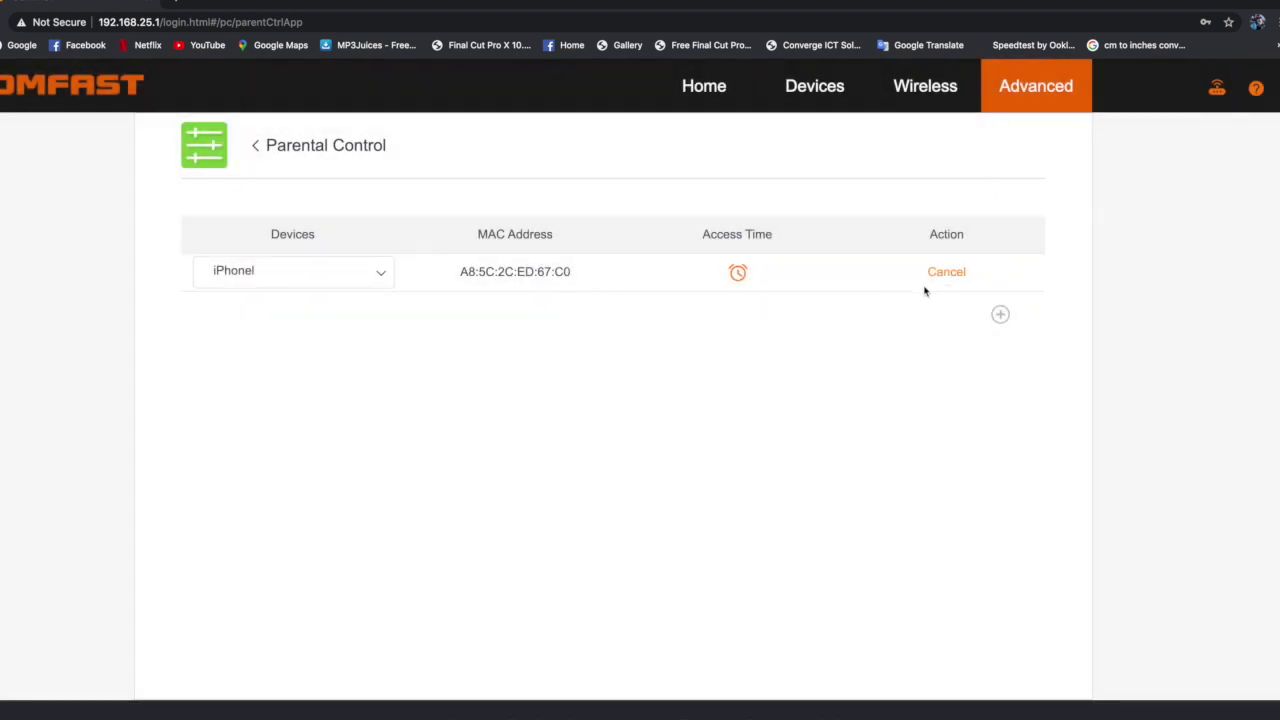
- Open the Website Blocking settings and save facebook as a blocked website
click(1020, 98)
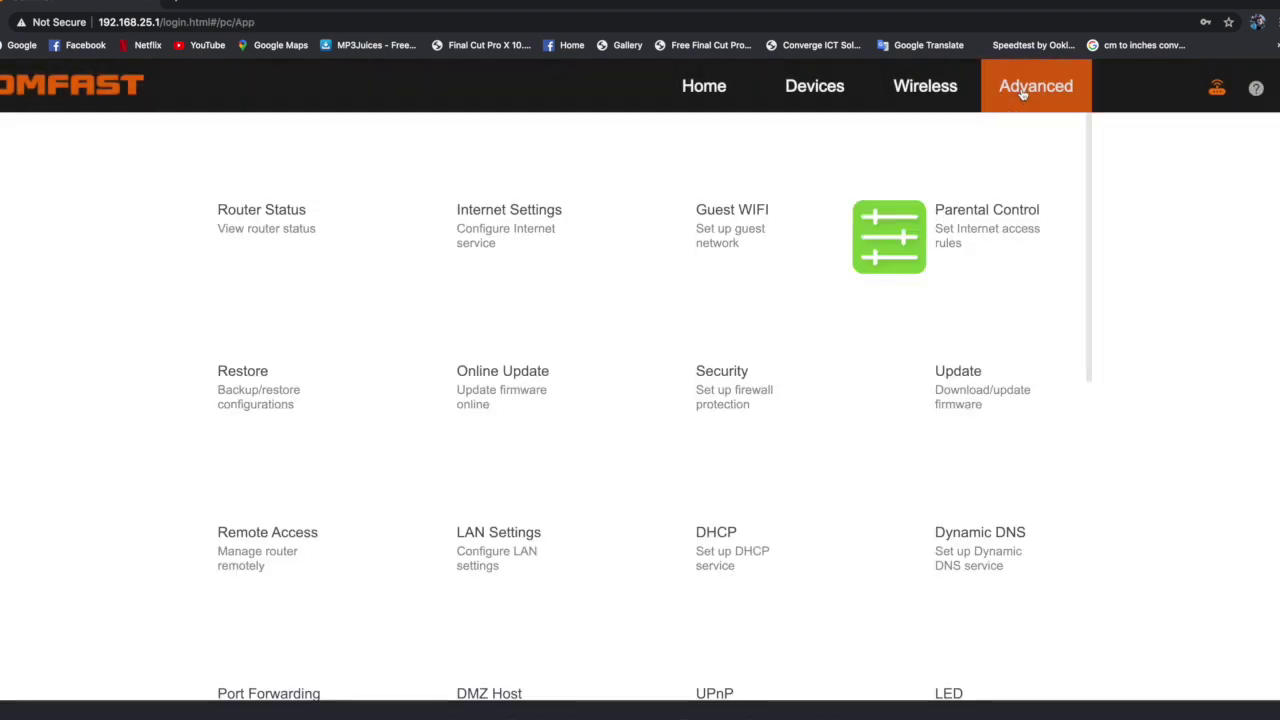
scroll(846, 350, down, 3)
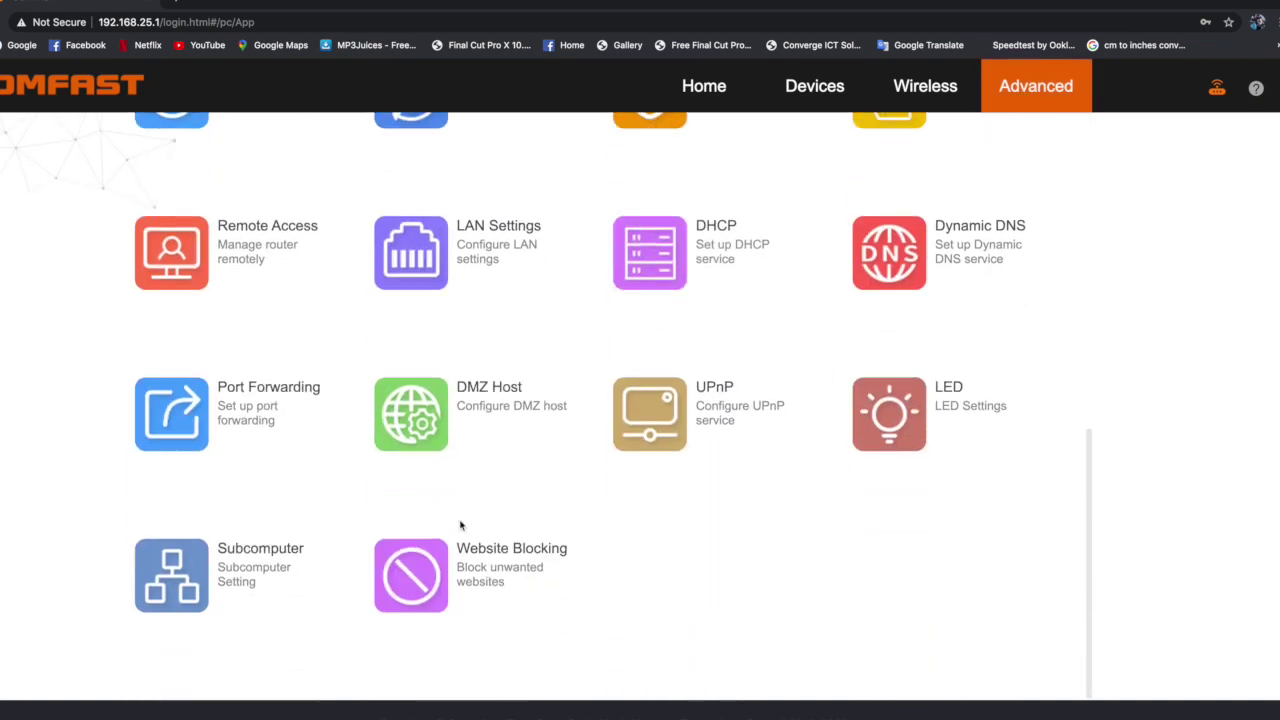
click(431, 591)
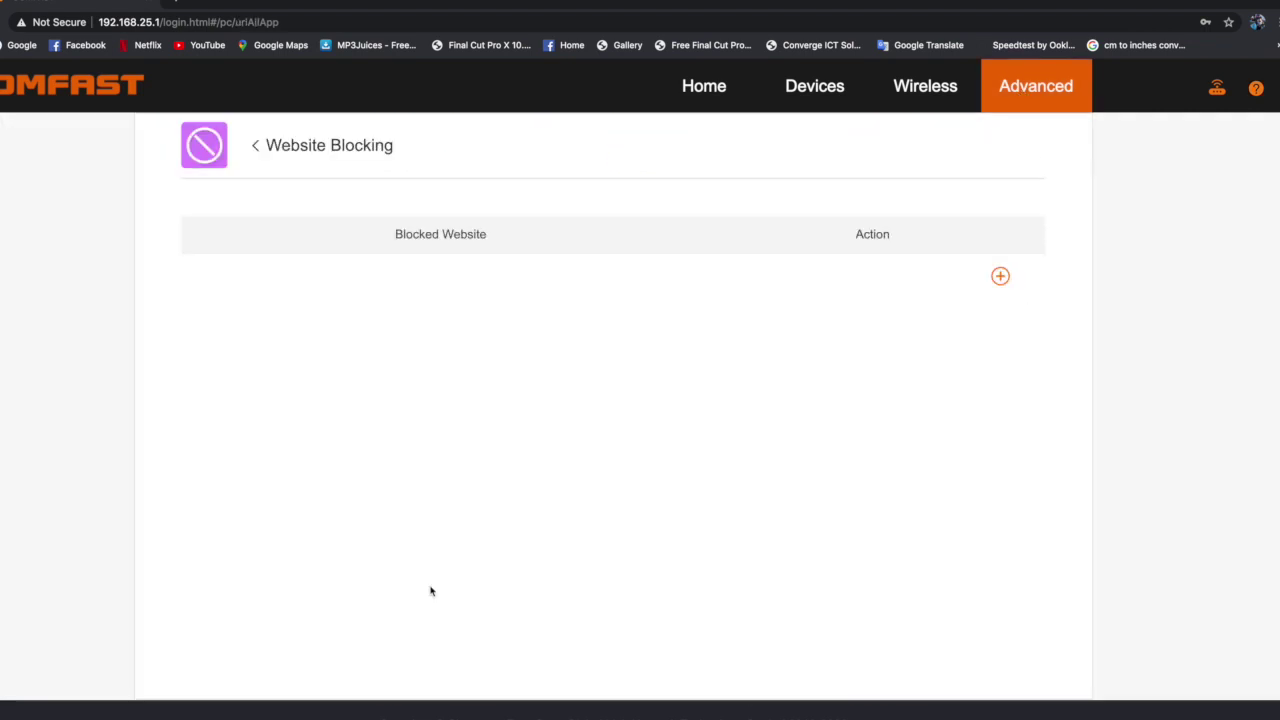
click(1000, 277)
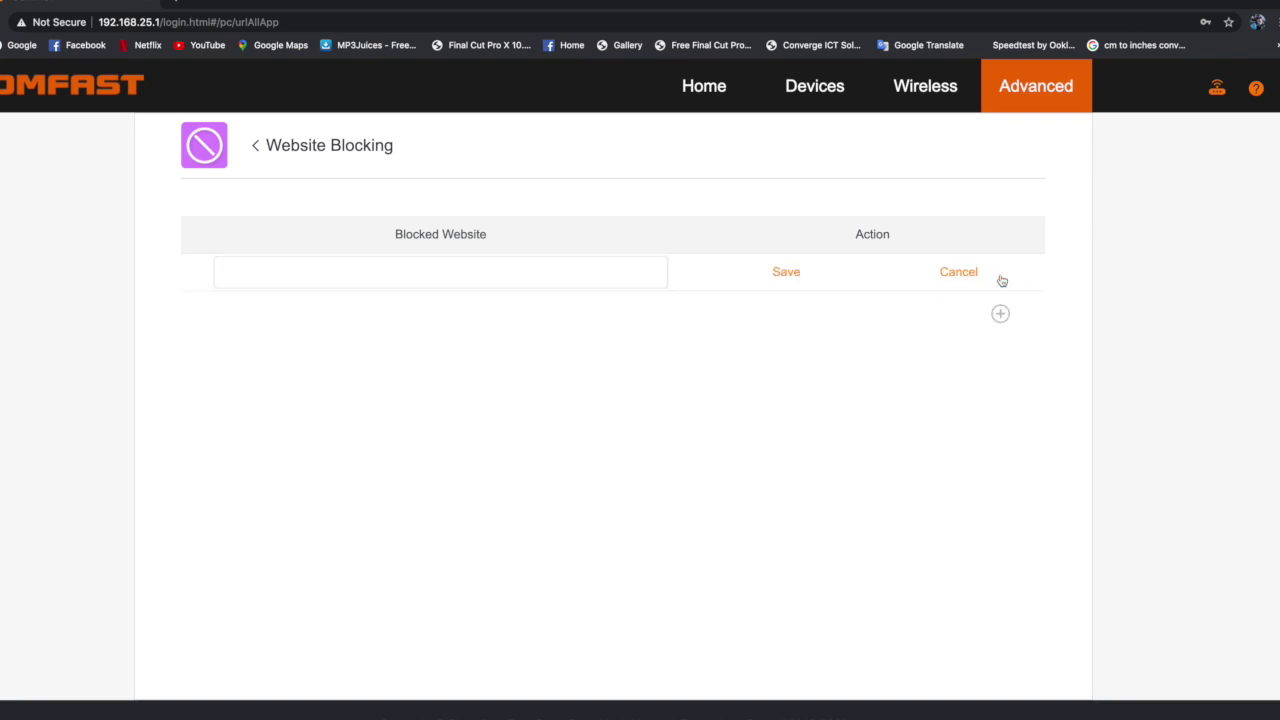
click(351, 279)
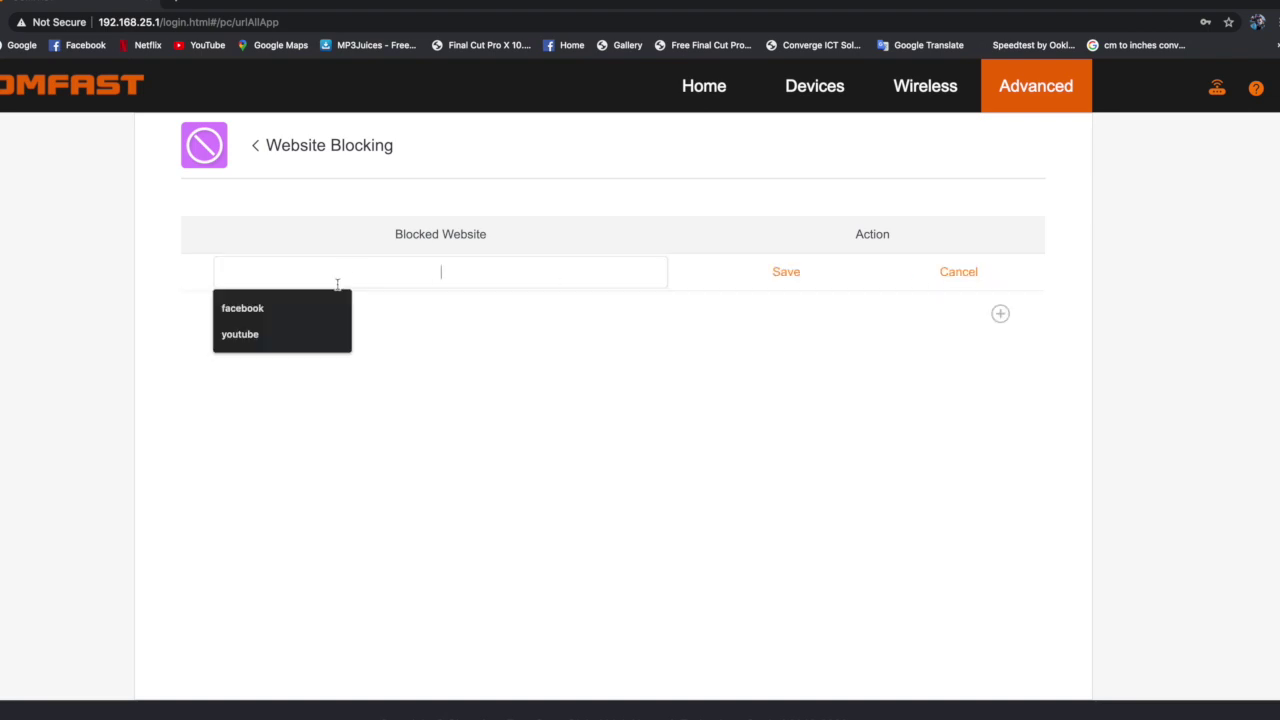
click(257, 314)
click(777, 280)
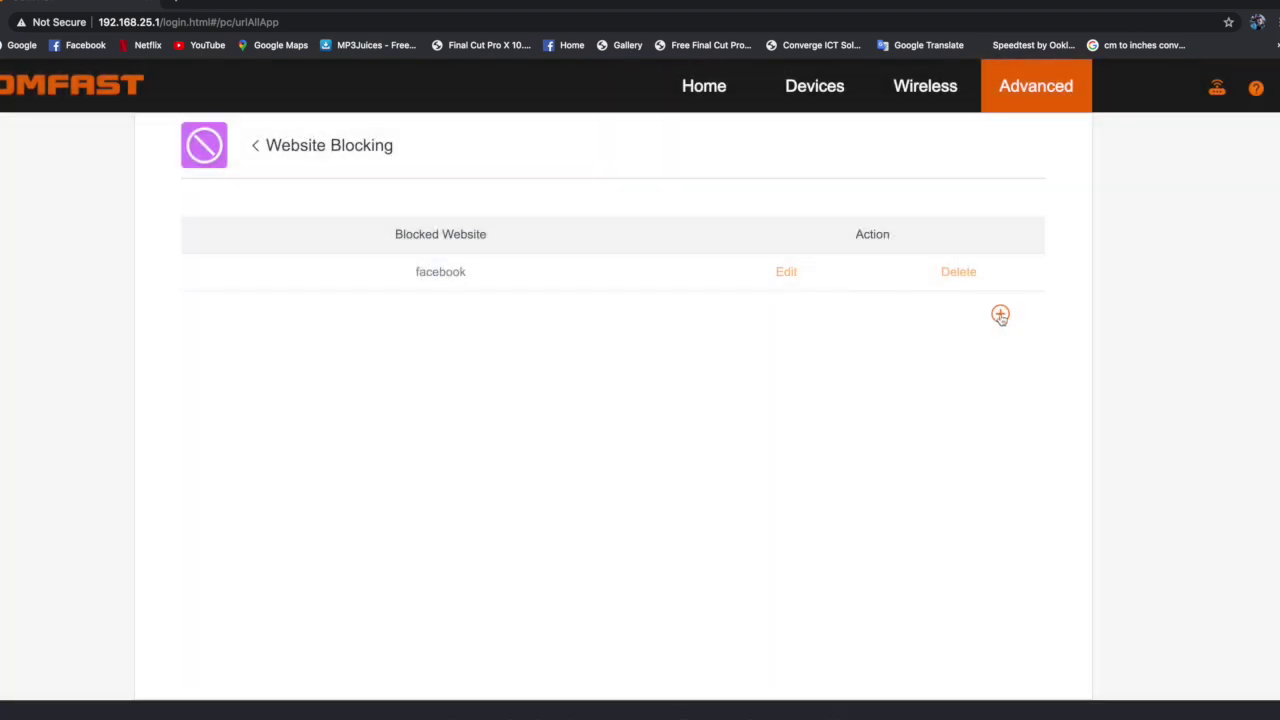
- Add youtube as a second blocked website and save the entry
click(1000, 316)
click(346, 321)
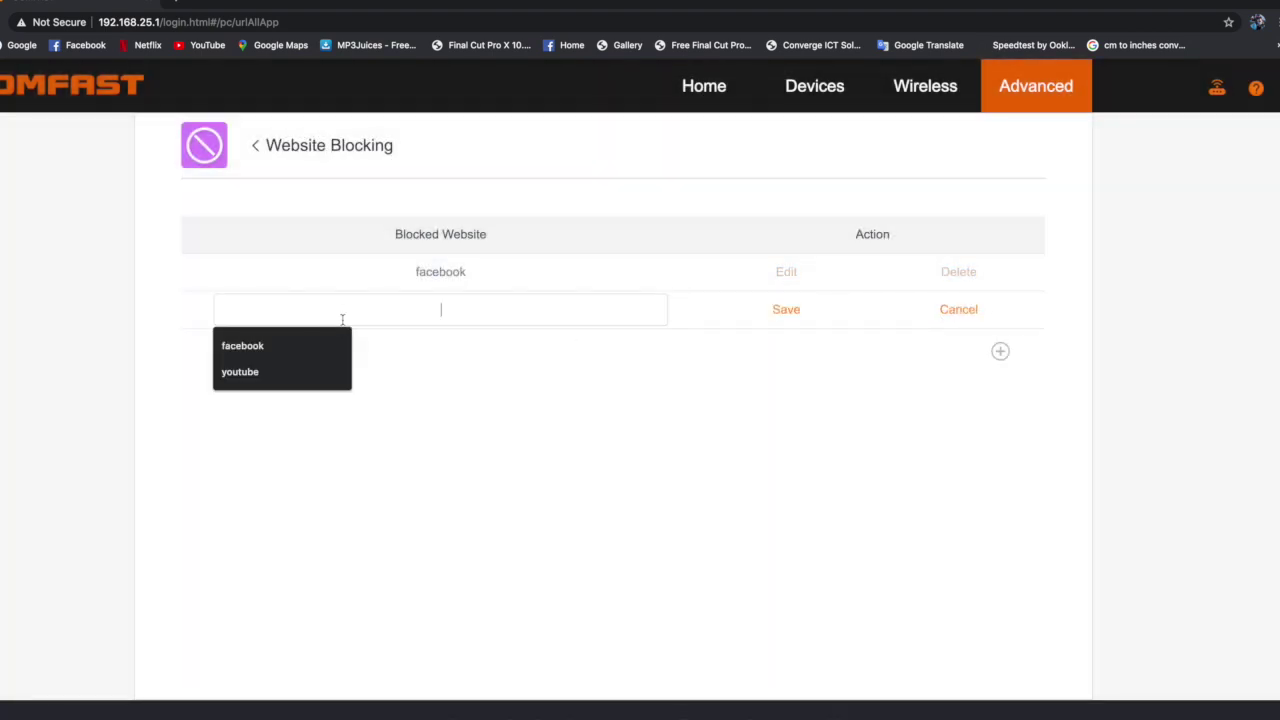
click(276, 370)
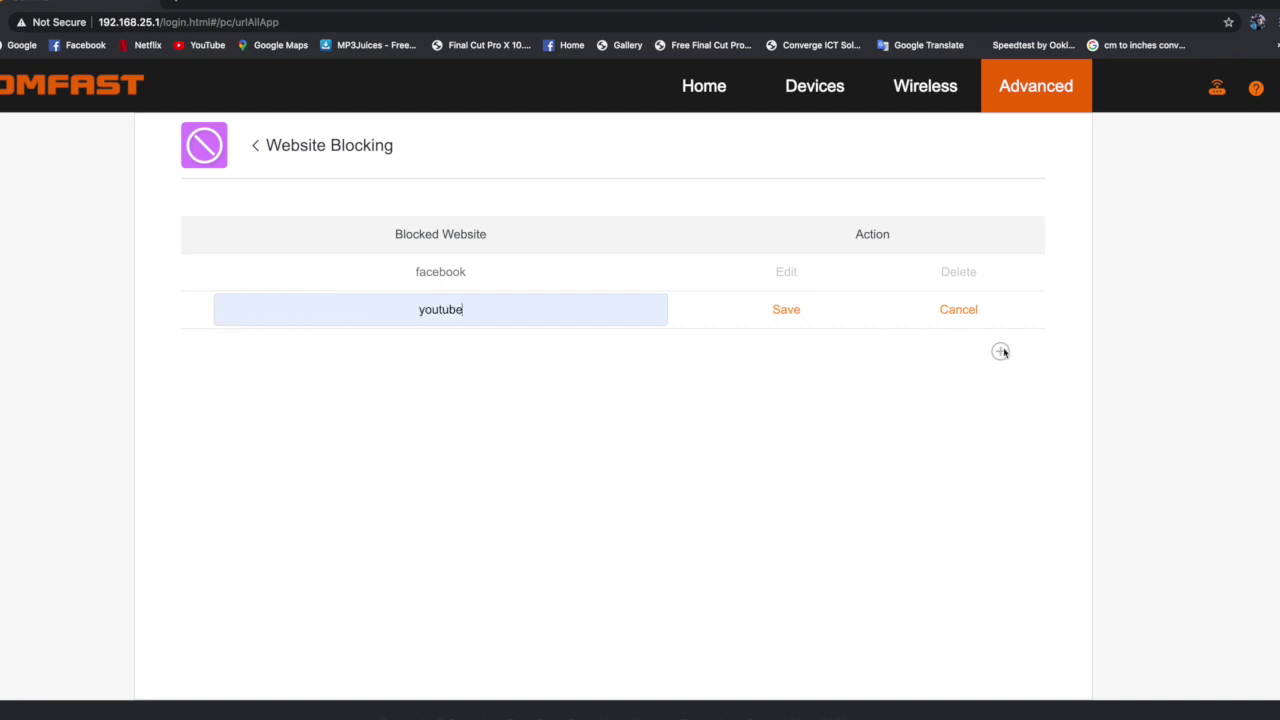
click(787, 311)
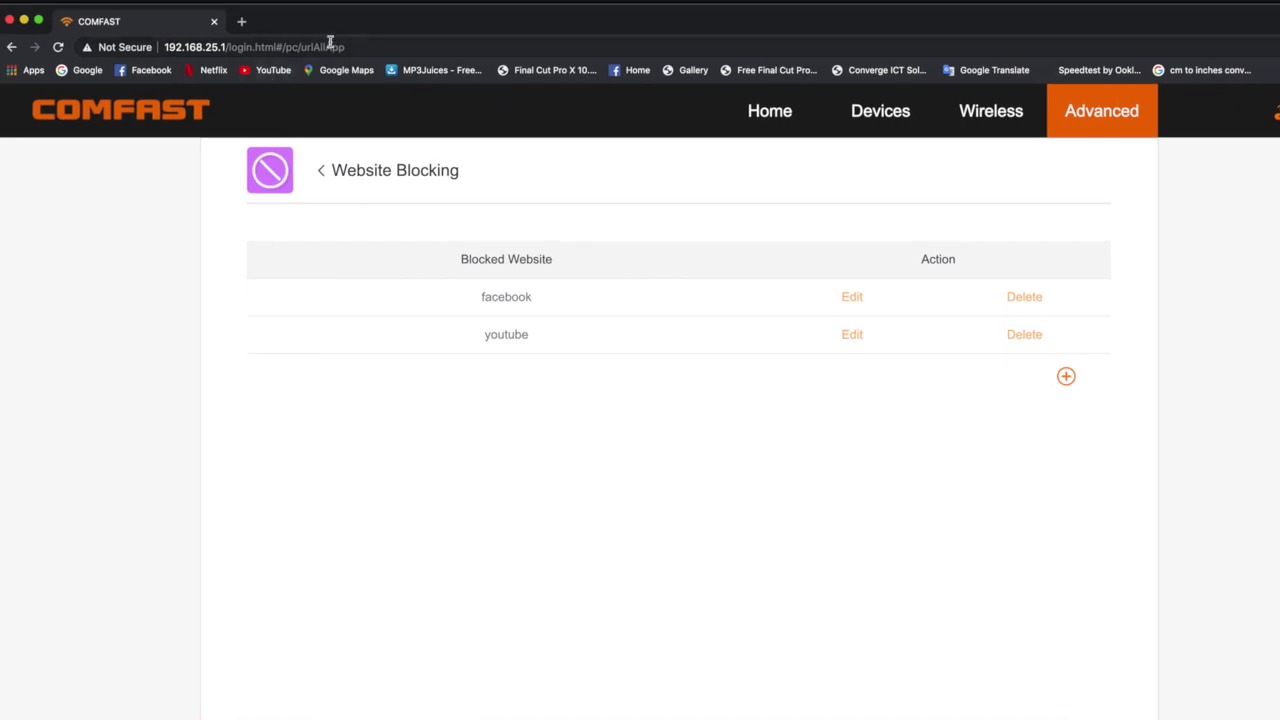
- Test the website block by loading Facebook and YouTube in separate tabs of a new incognito window
key(super+shift+n)
click(116, 72)
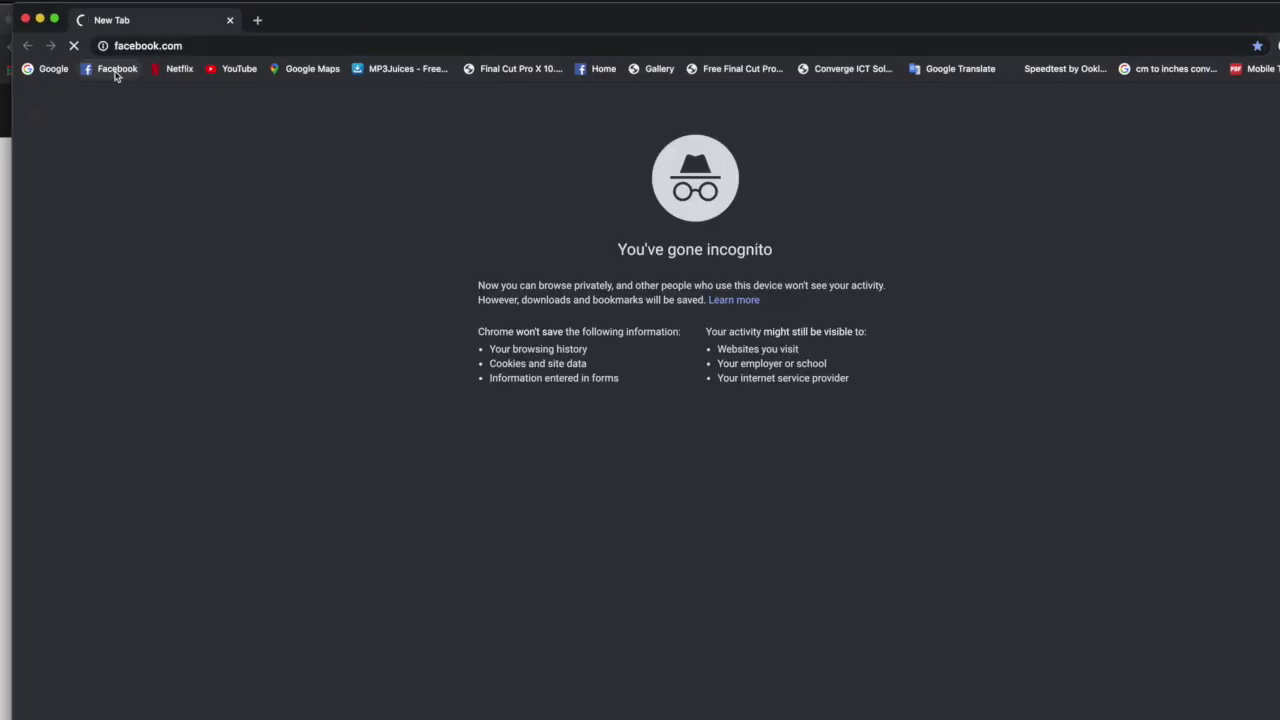
drag(239, 68, 369, 26)
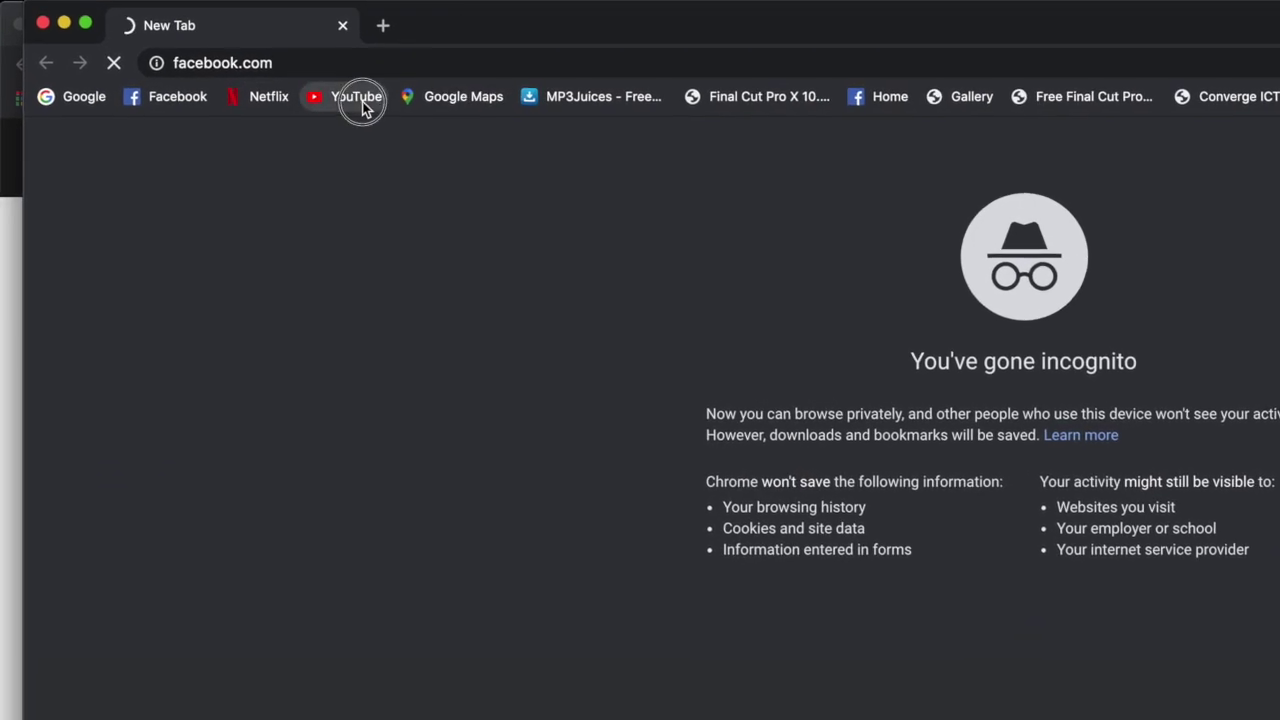
drag(551, 36, 552, 37)
click(294, 33)
click(499, 35)
click(356, 38)
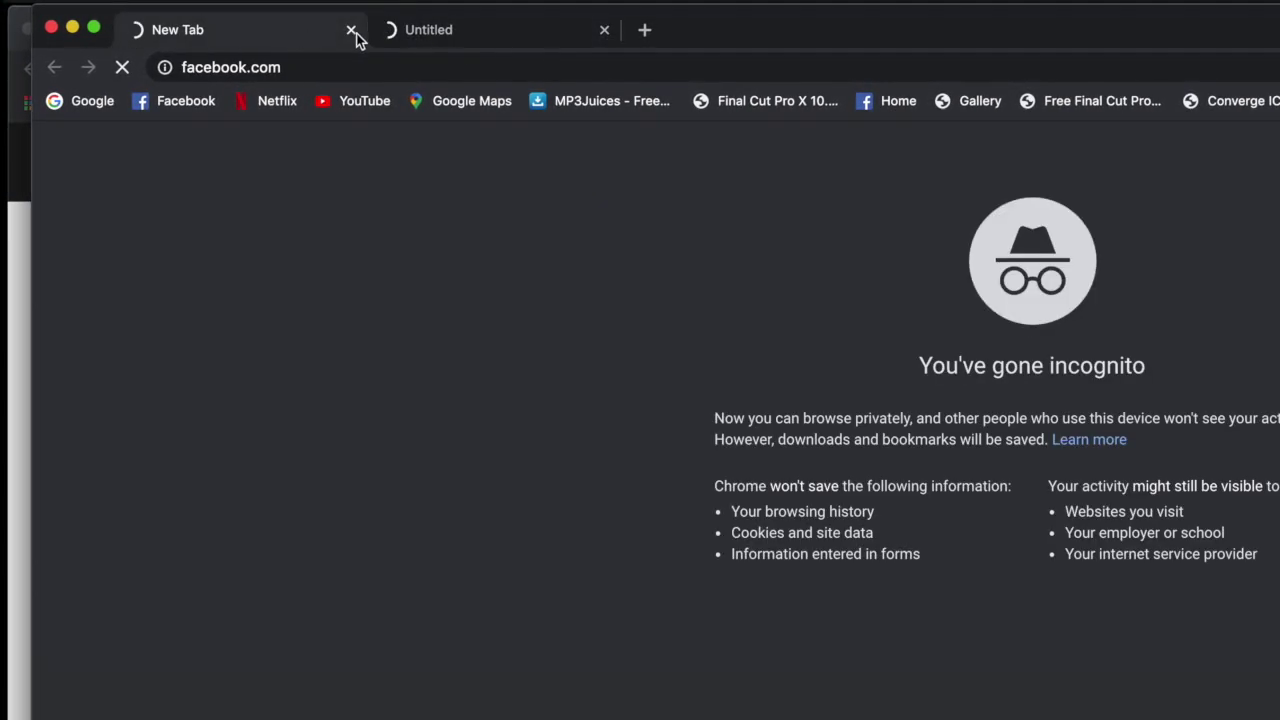
click(476, 38)
click(280, 29)
click(471, 34)
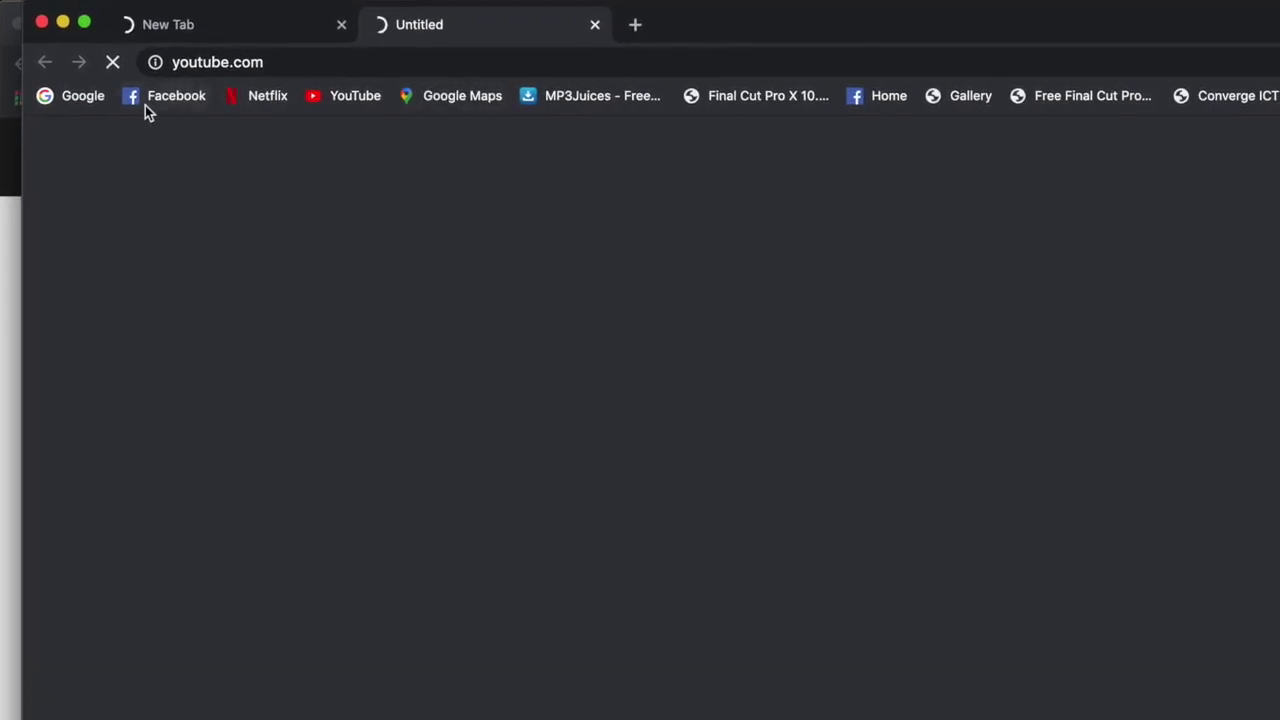
- Search Google for facebook and try to open the Facebook login page from the results
click(72, 99)
click(829, 479)
text(face)
key(Down)
key(Return)
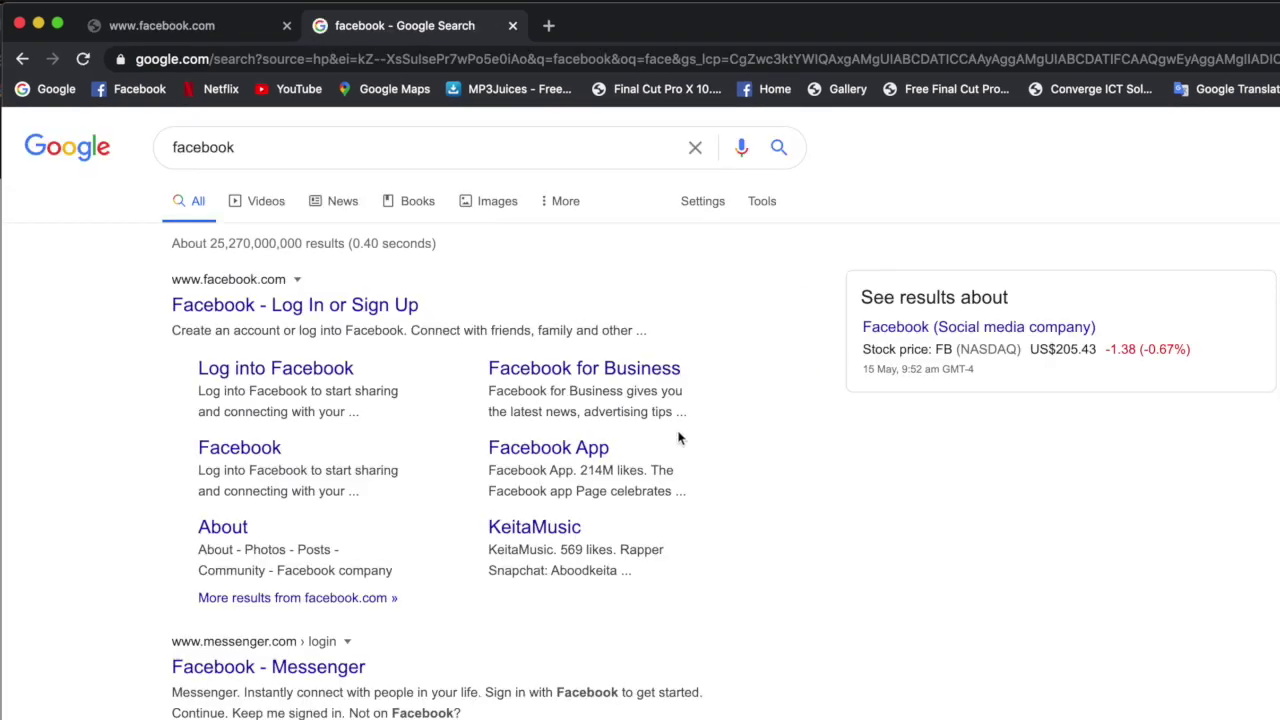
click(240, 312)
click(234, 309)
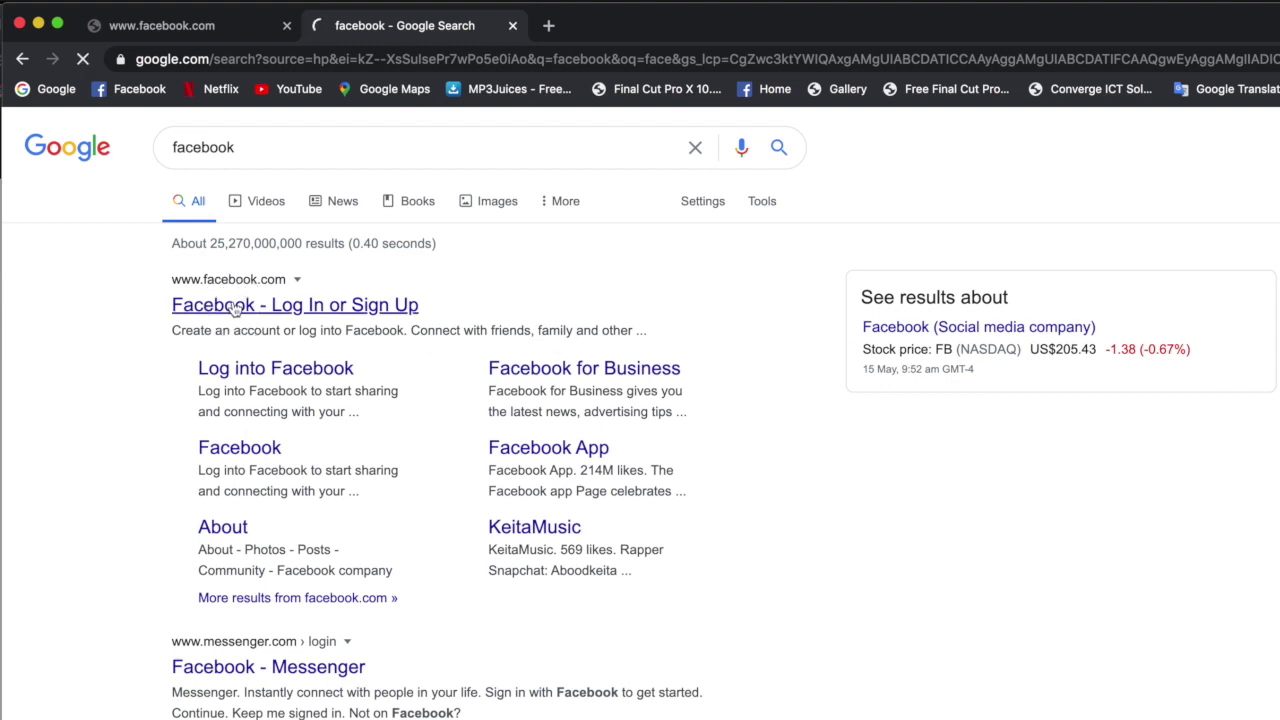
- Search Google for youtube to test its block, and close the incognito window
drag(306, 149, 133, 148)
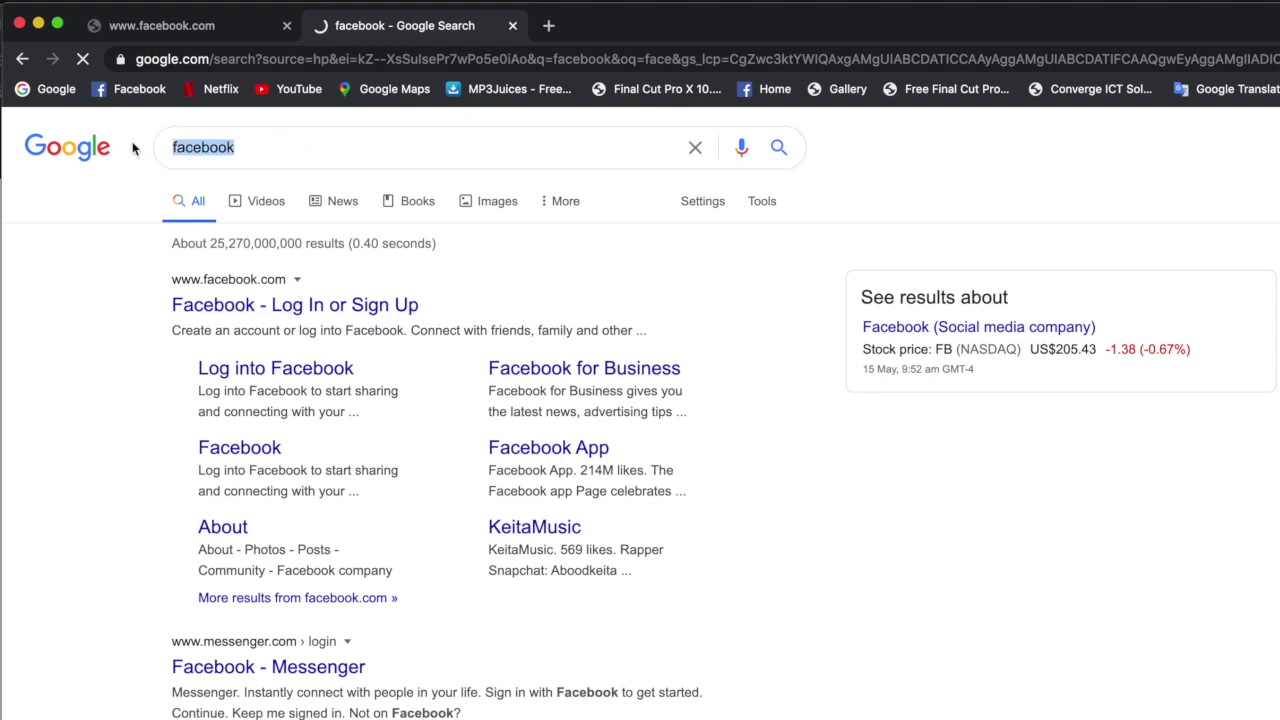
text(you)
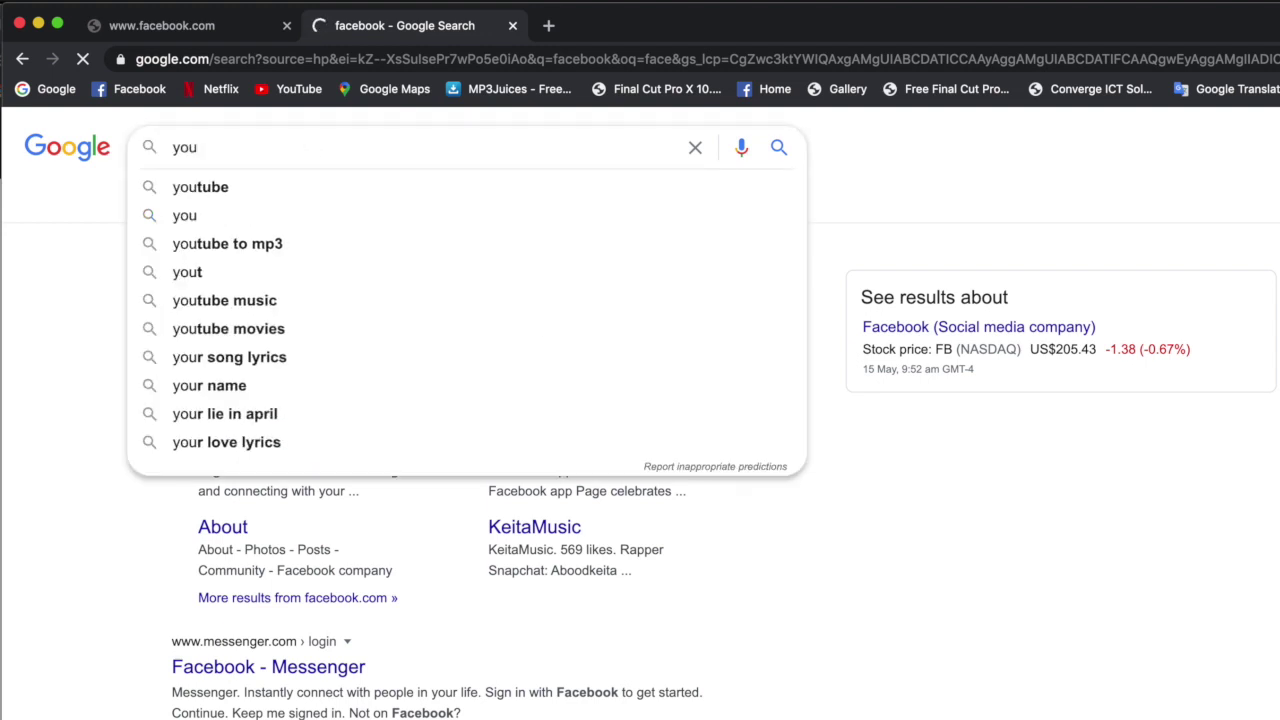
key(Down)
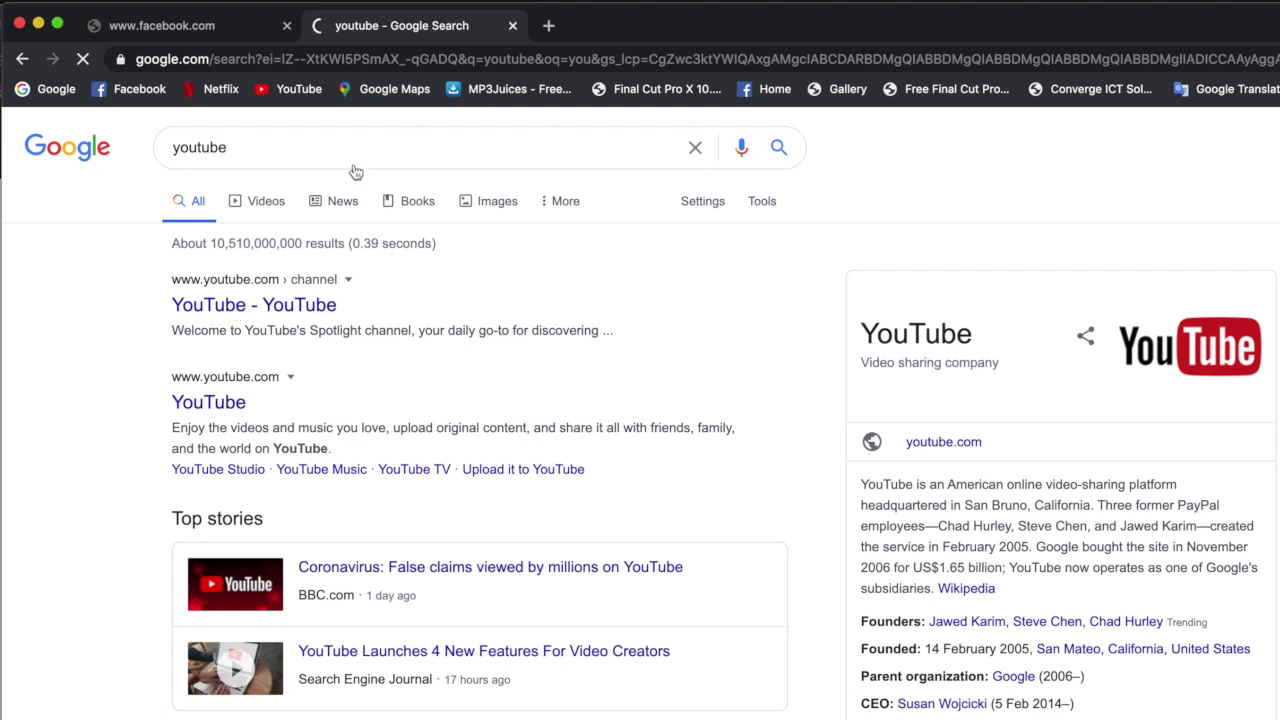
click(513, 26)
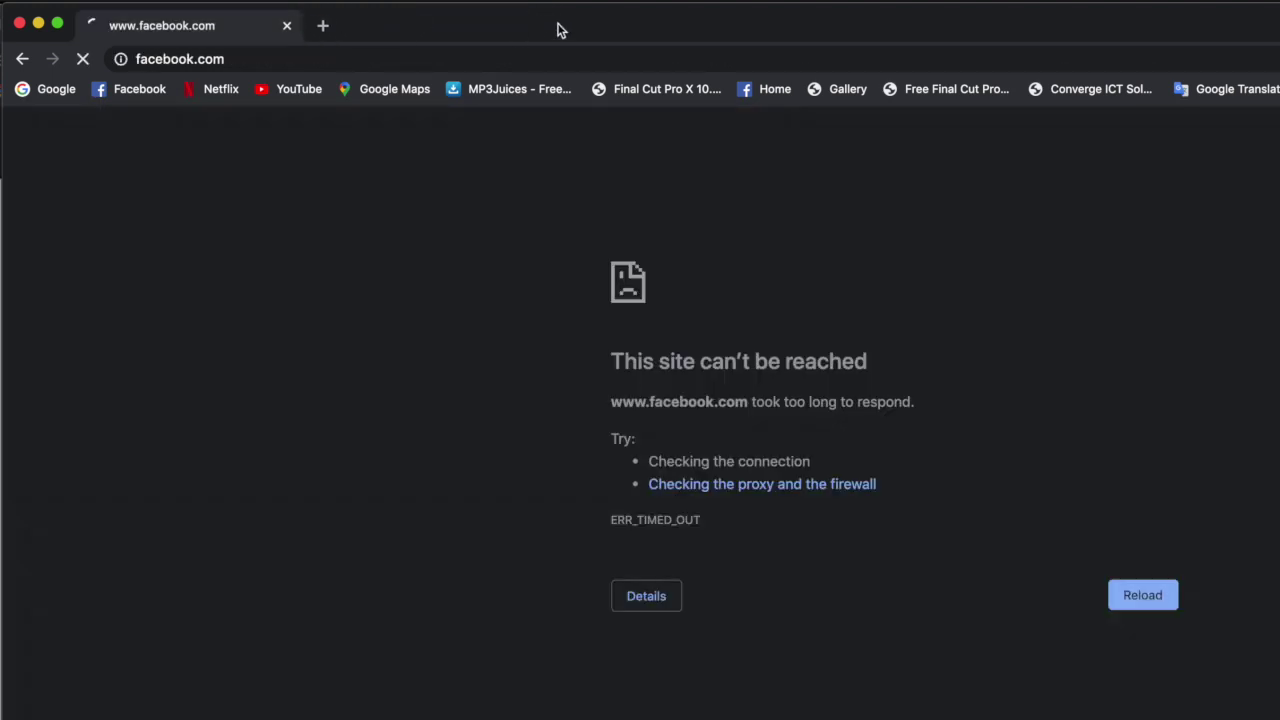
click(20, 24)
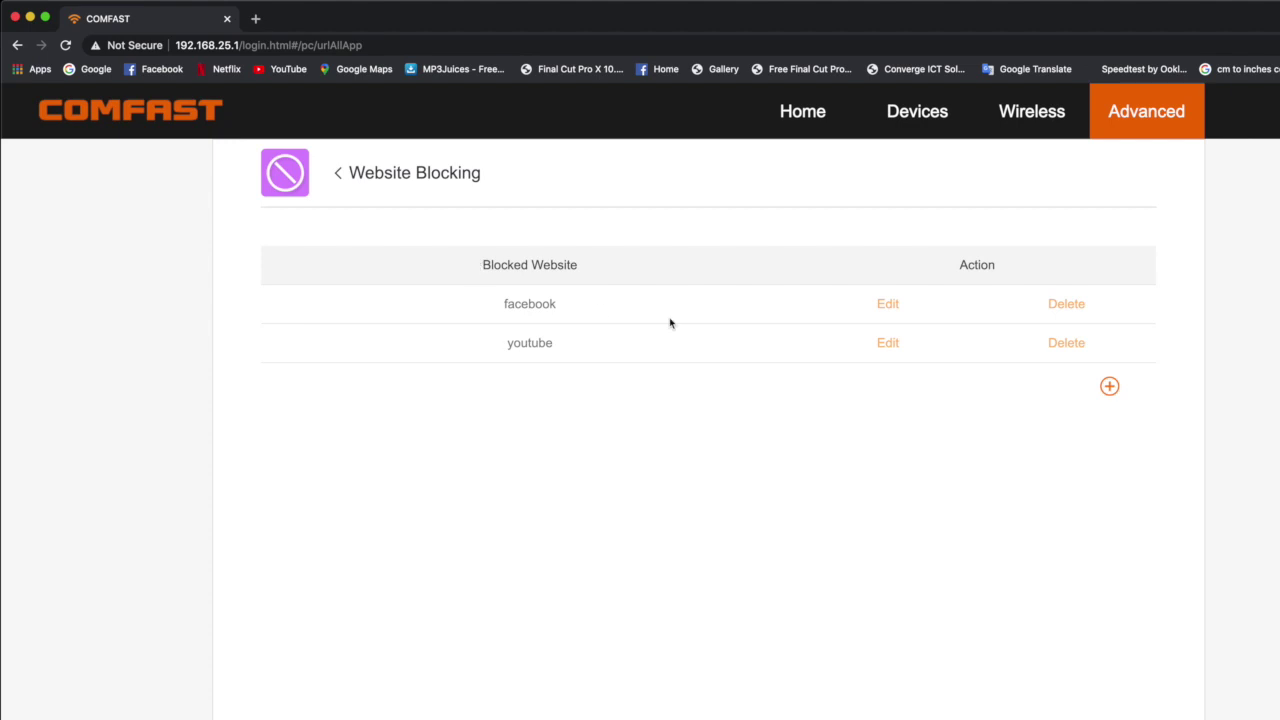
- Delete the facebook and youtube entries from the blocked websites
click(1062, 306)
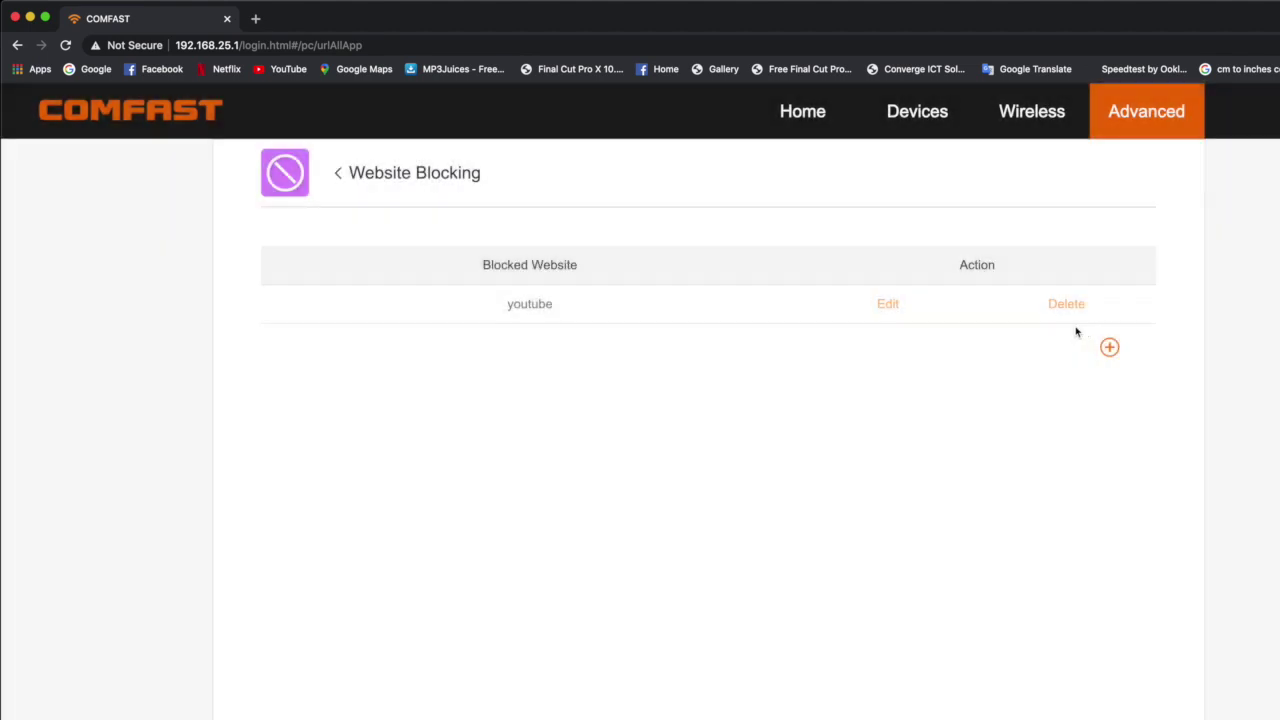
click(1066, 304)
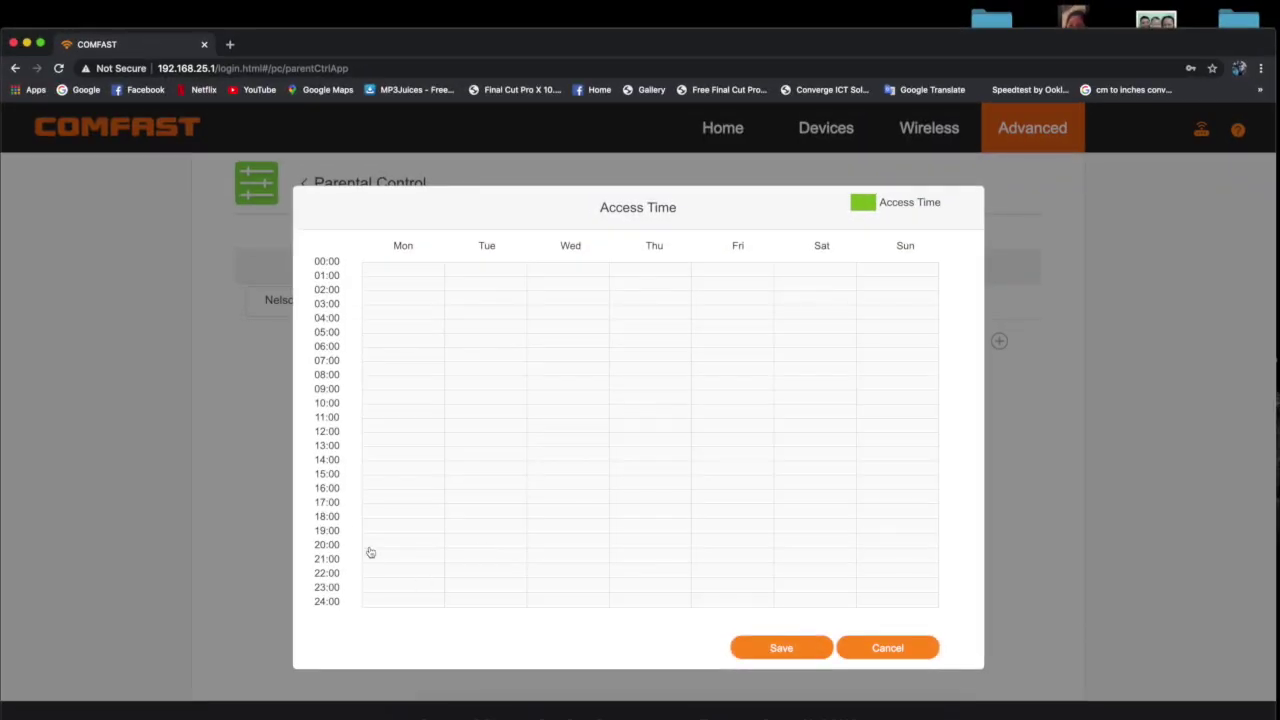
drag(366, 540, 917, 603)
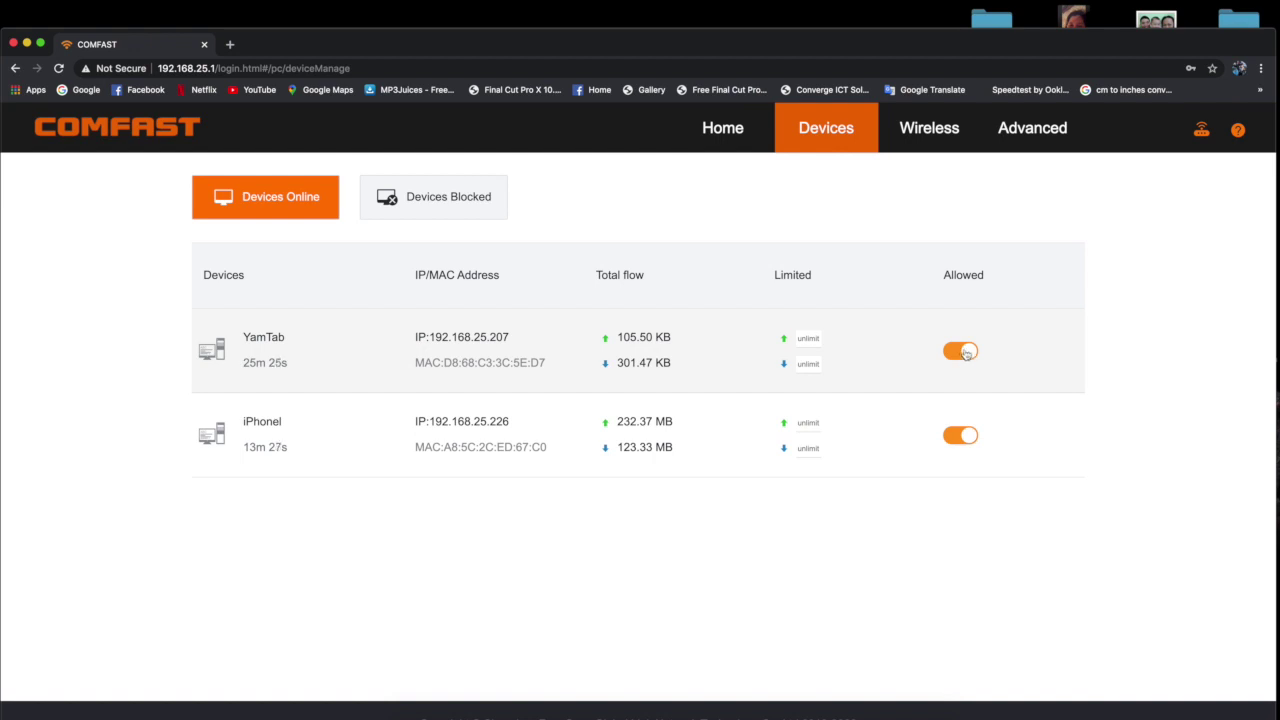
click(443, 208)
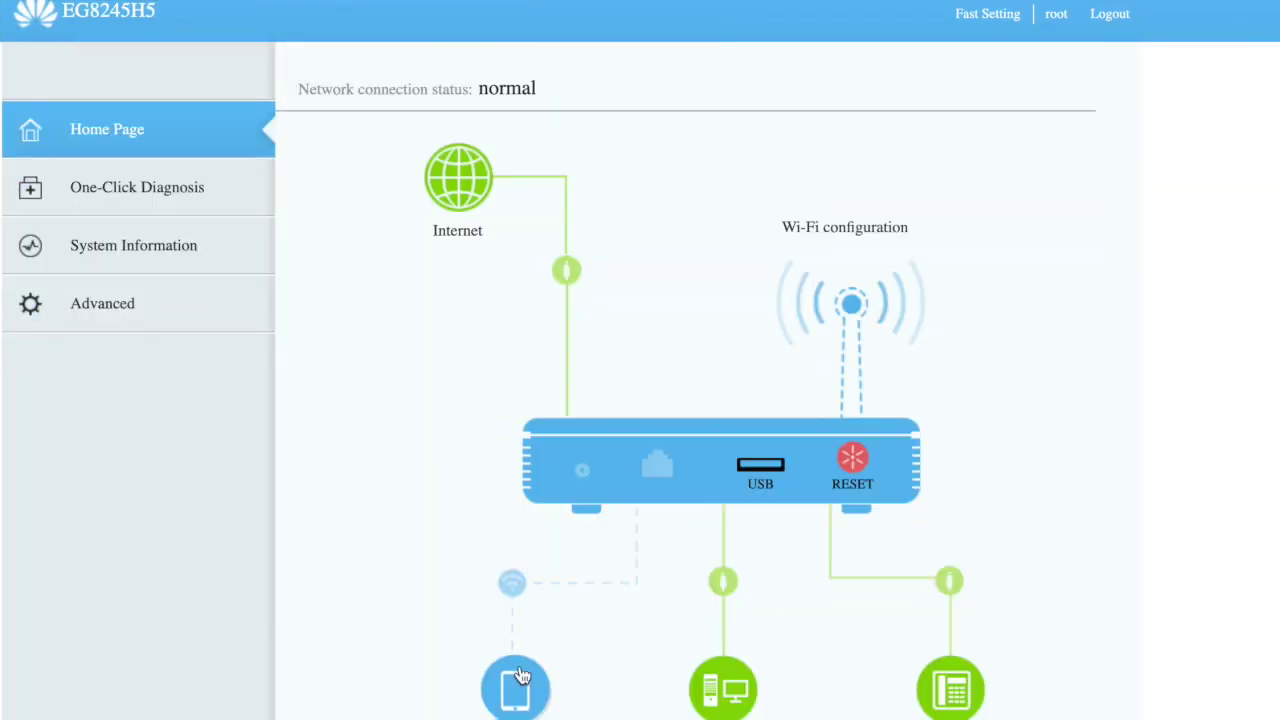
scroll(520, 677, down, 2)
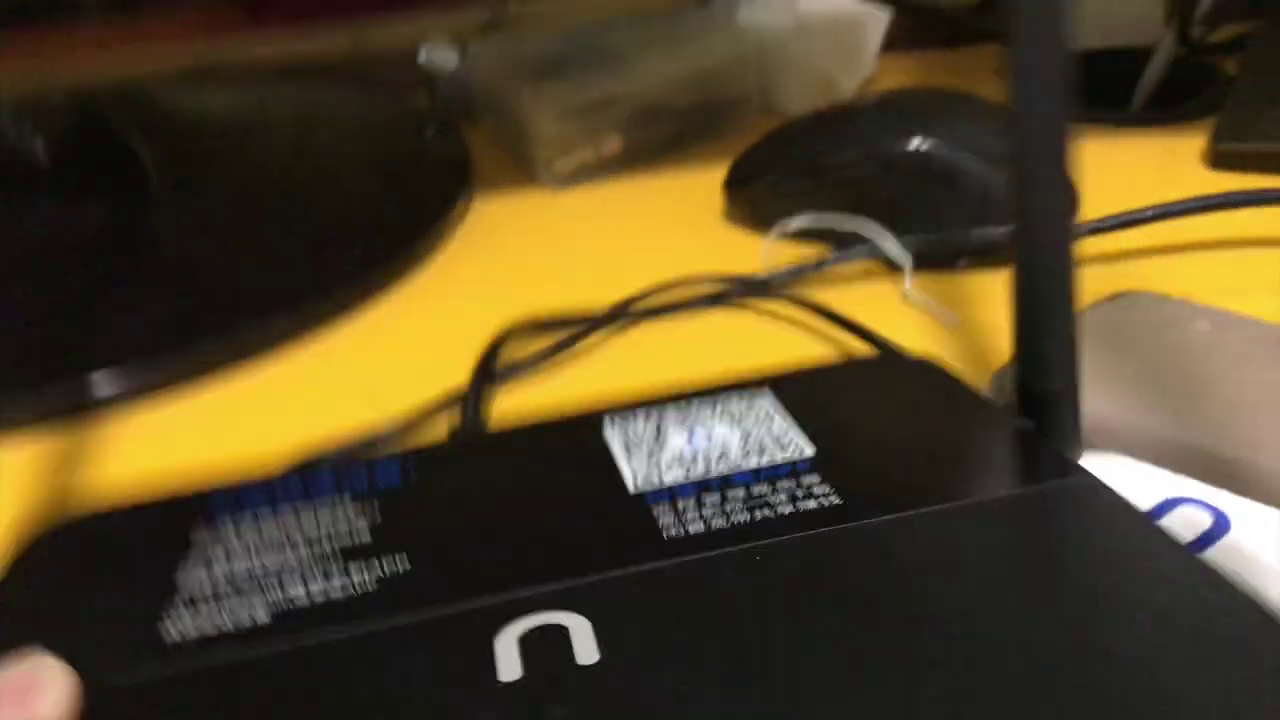